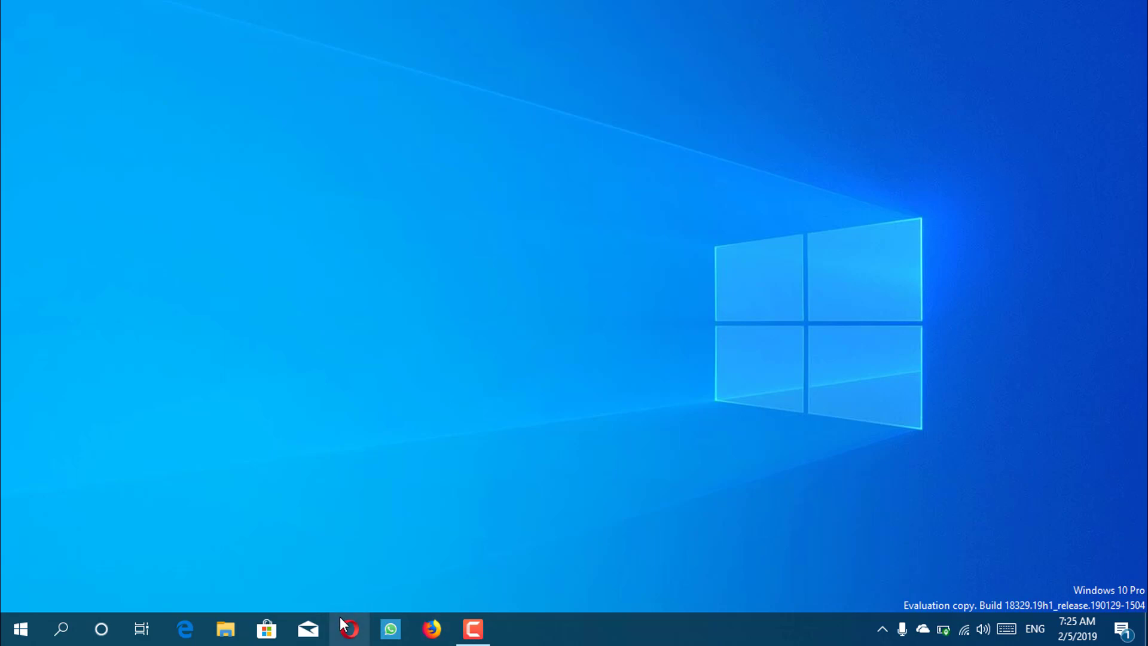
# Locate the downloaded winsdksetup.exe from the Opera browser's downloads and run it as administrator.
pyautogui.click(343, 626)
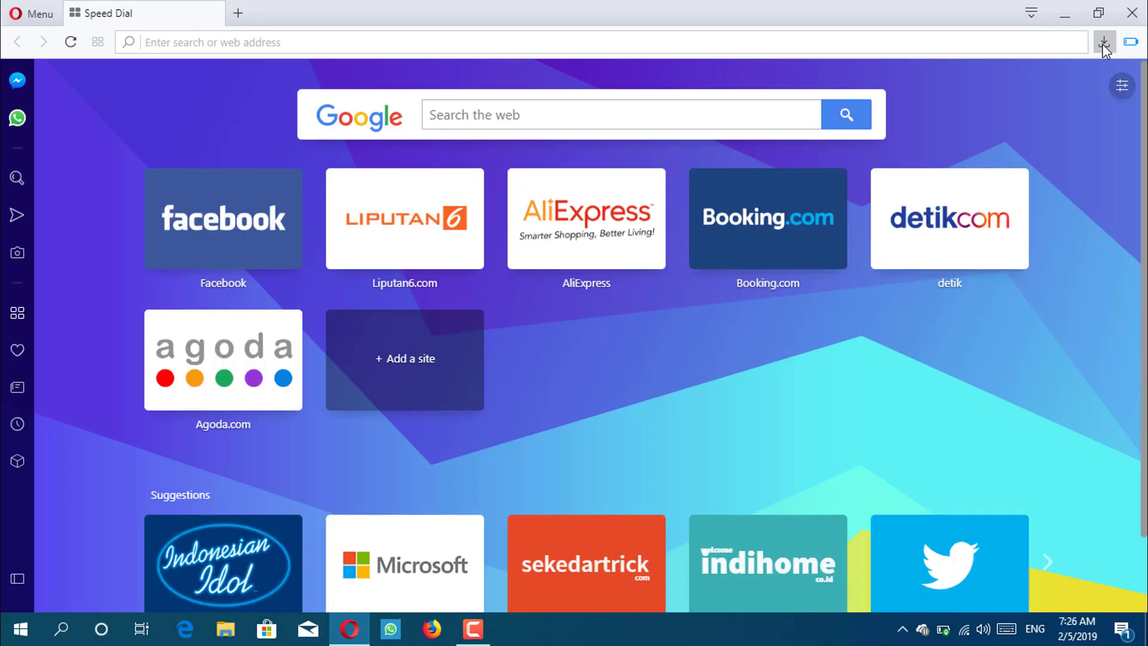
pyautogui.click(1103, 44)
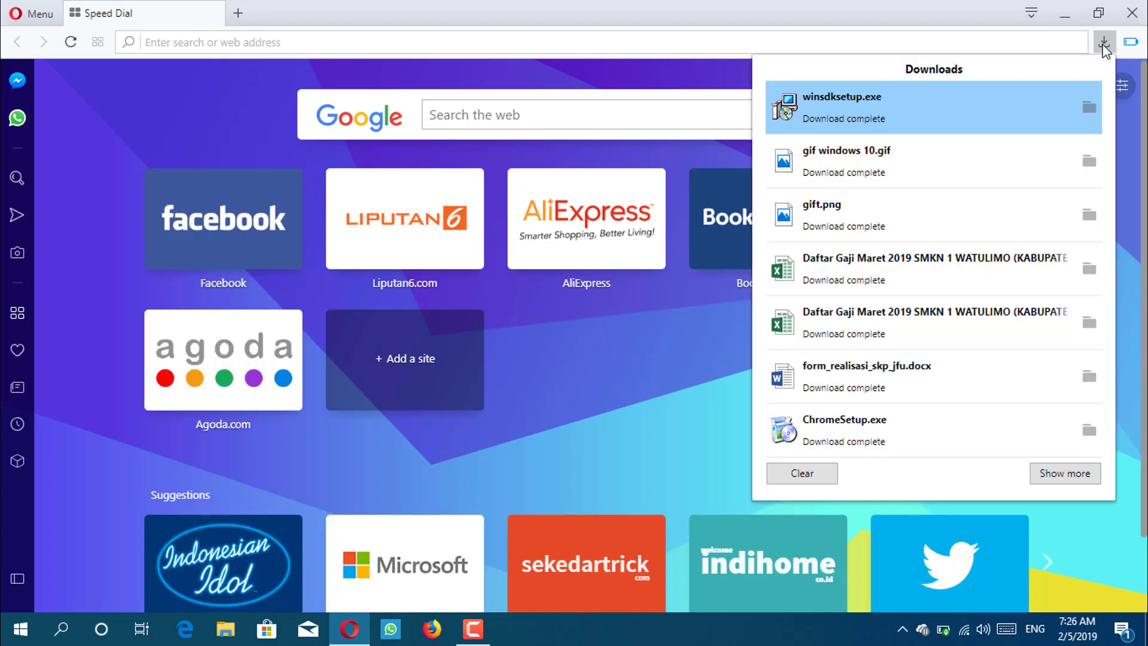
pyautogui.click(1088, 105)
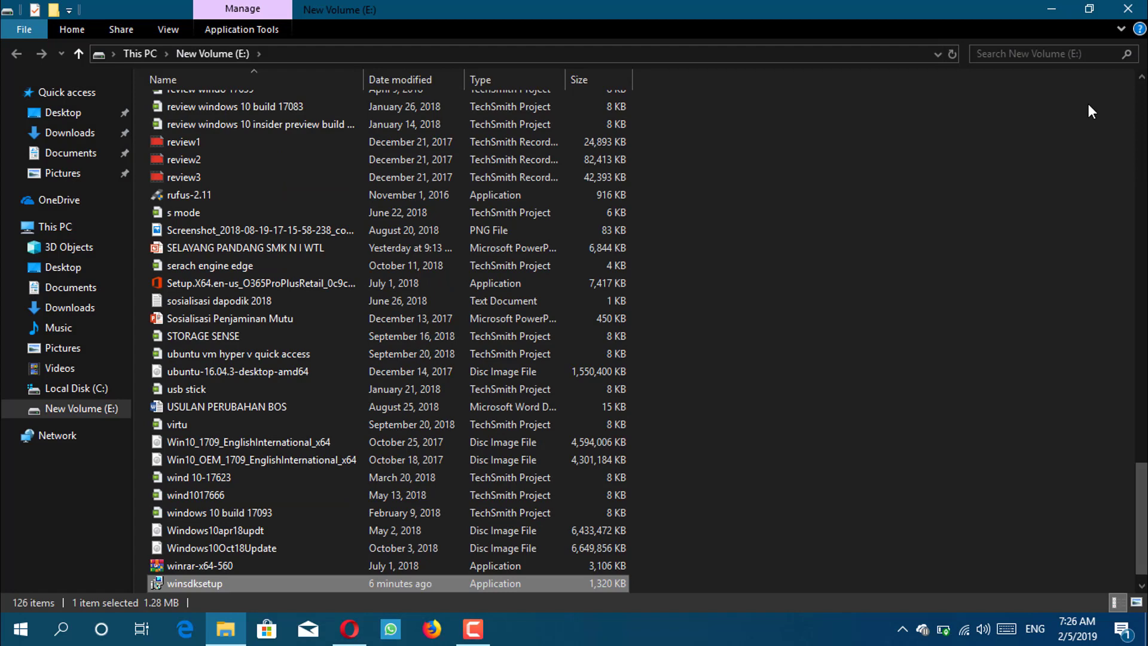
pyautogui.rightClick(225, 584)
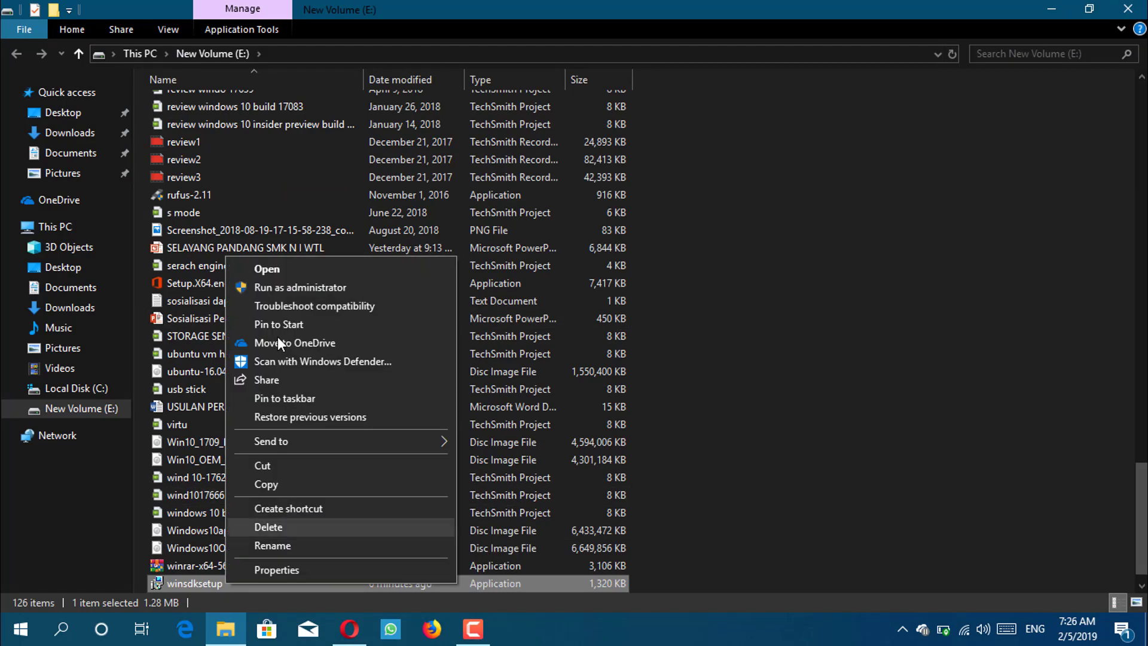
pyautogui.click(284, 290)
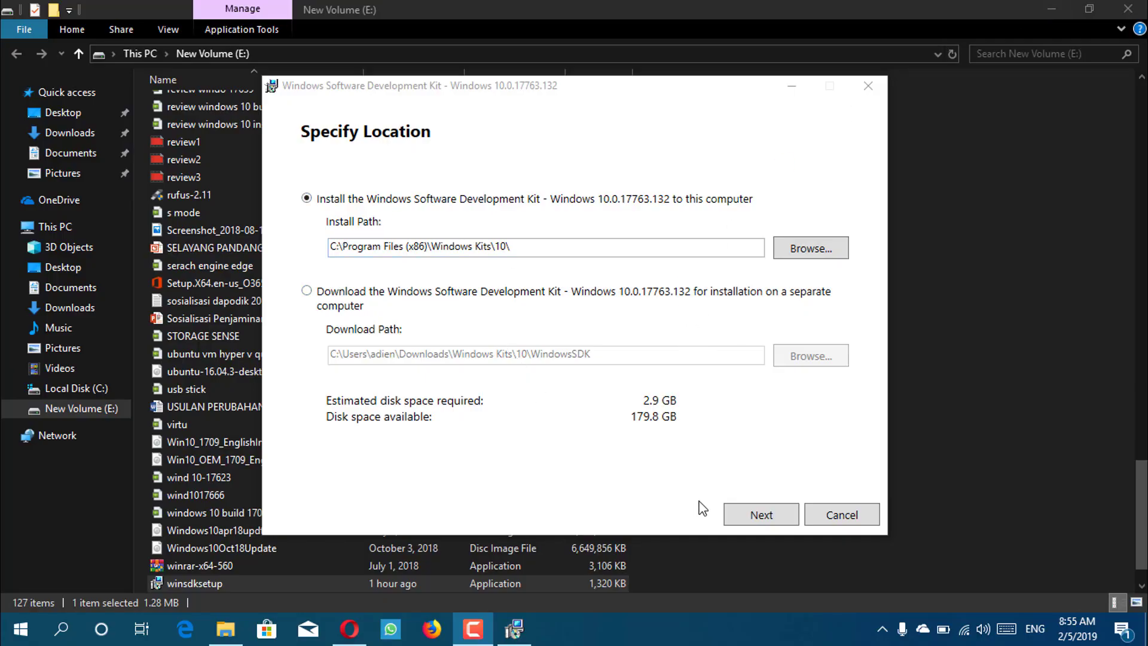
# Keep the default SDK install path and the Yes choice for anonymous usage data, and accept the license agreement.
pyautogui.click(747, 524)
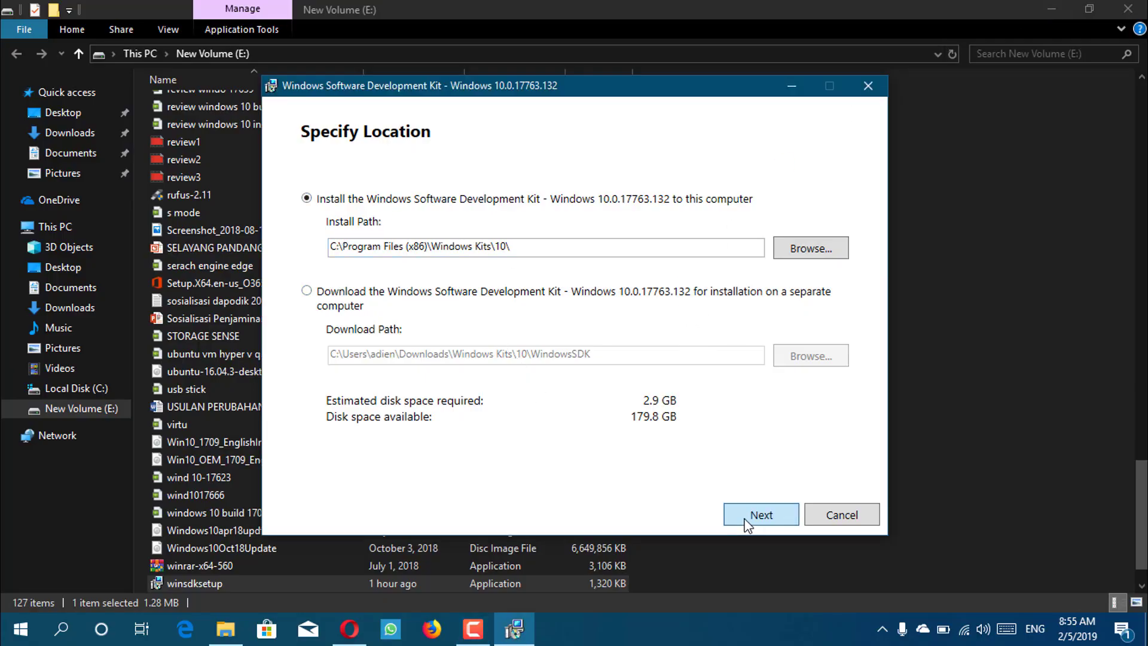
pyautogui.click(747, 525)
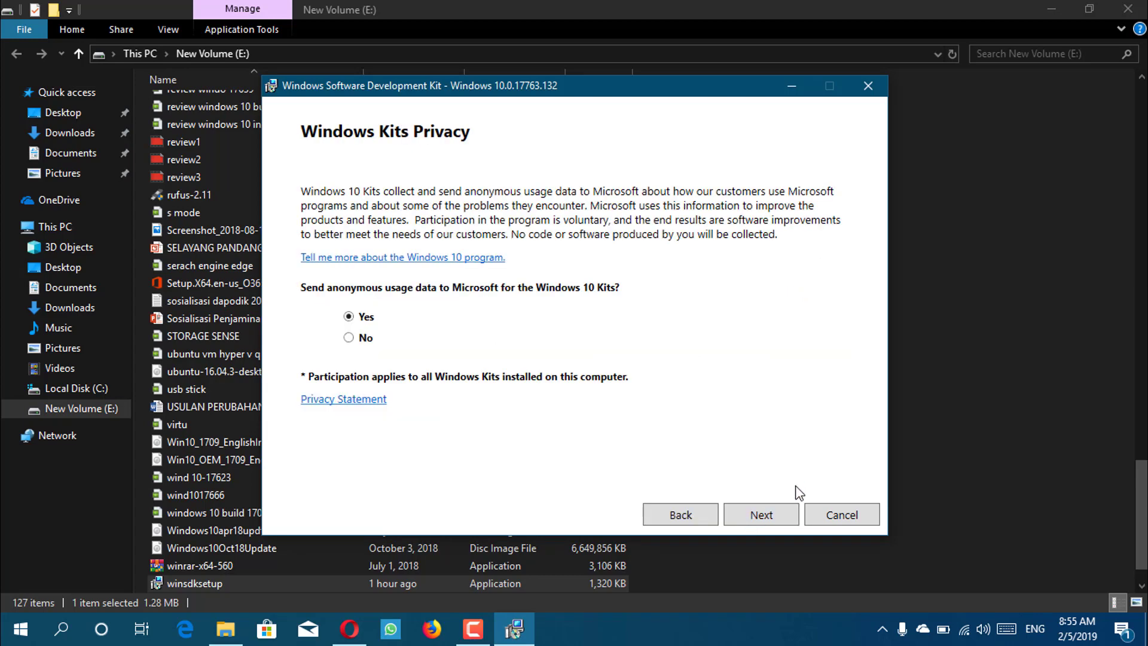
pyautogui.click(745, 521)
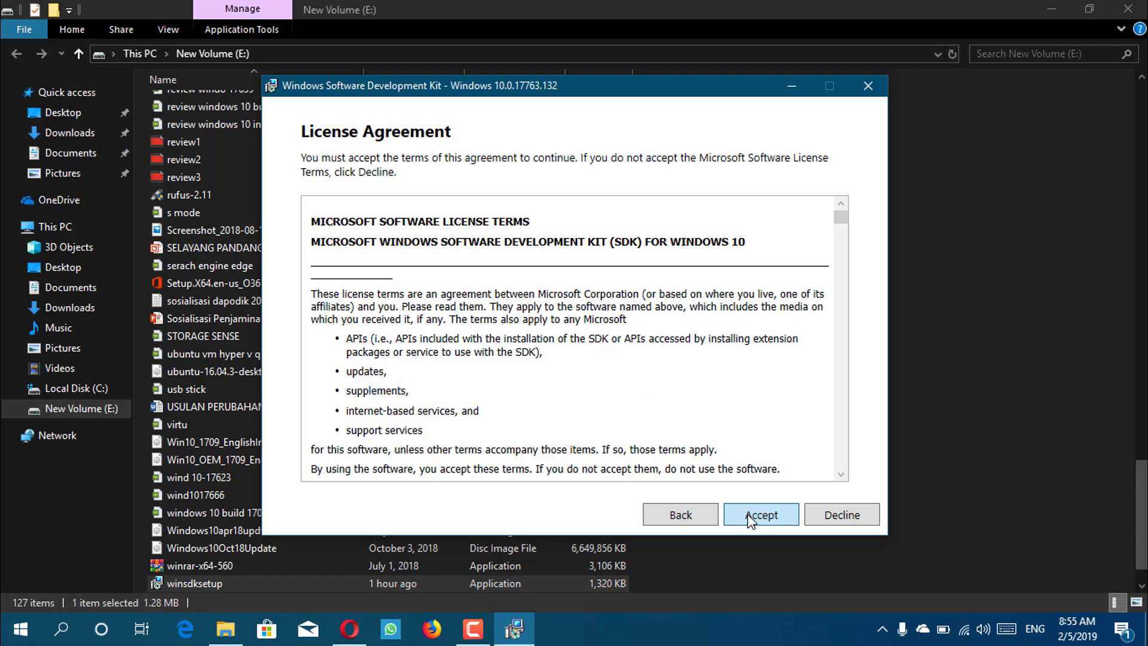
pyautogui.click(747, 514)
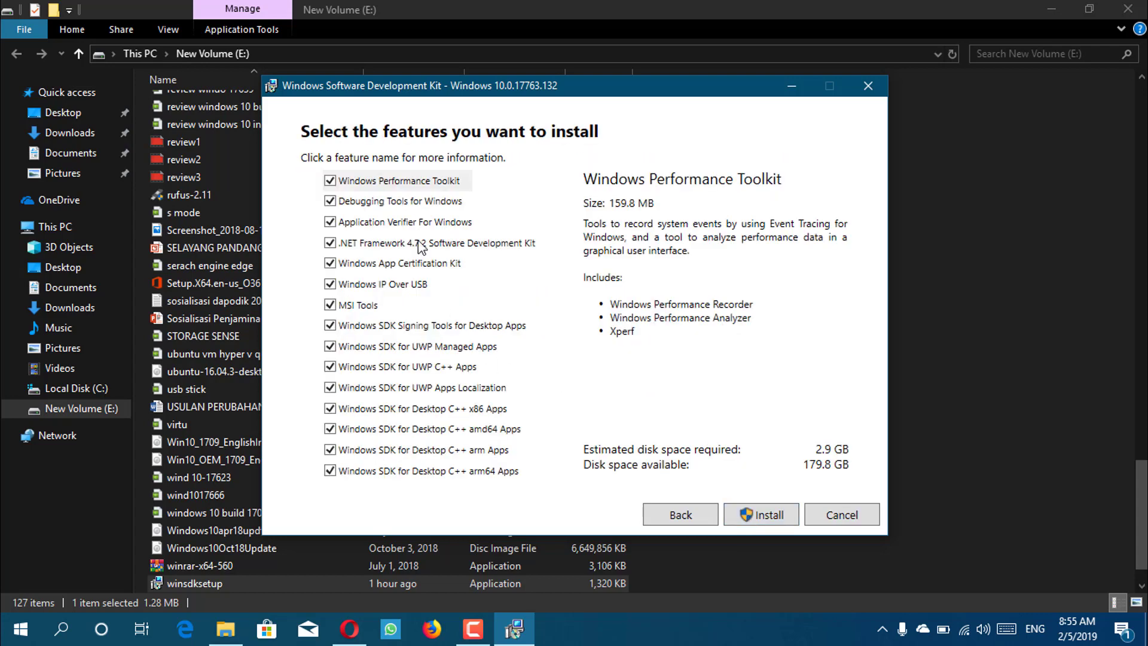
# Deselect every SDK feature except Debugging Tools for Windows, install it, and close the finished installer.
pyautogui.click(332, 183)
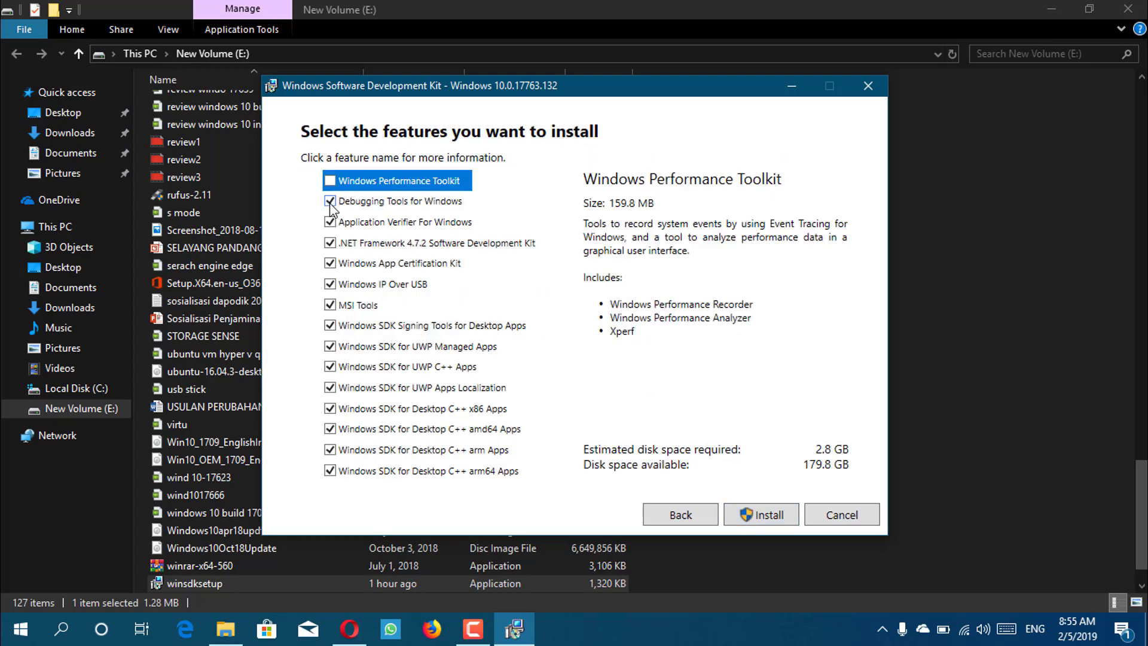
pyautogui.click(330, 224)
pyautogui.click(329, 243)
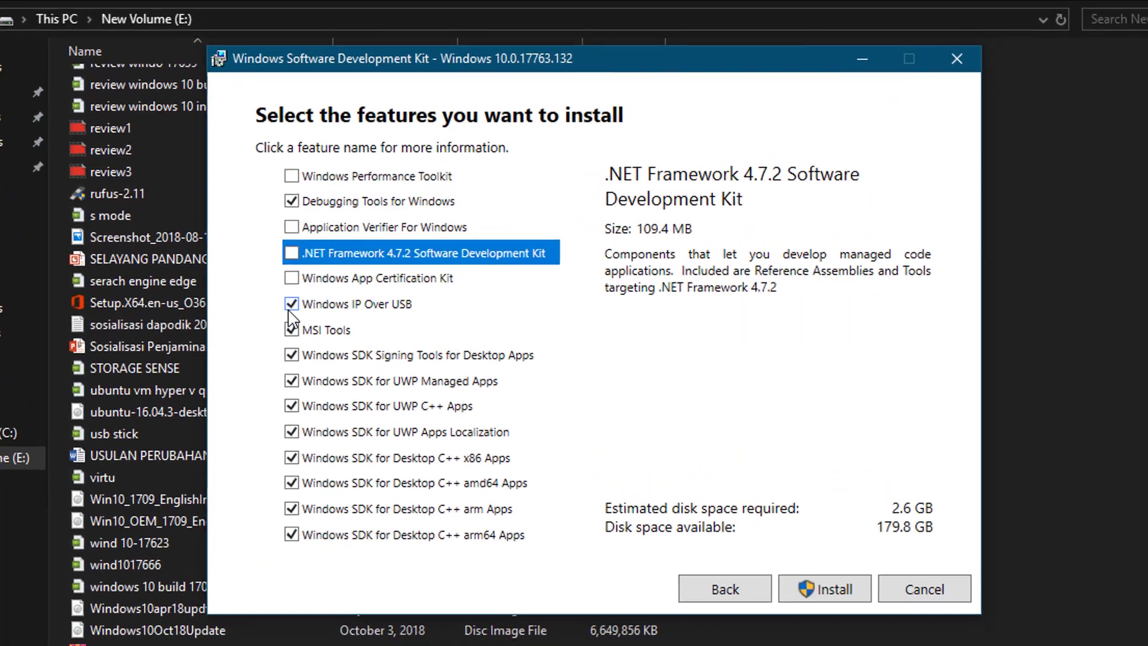
pyautogui.click(291, 304)
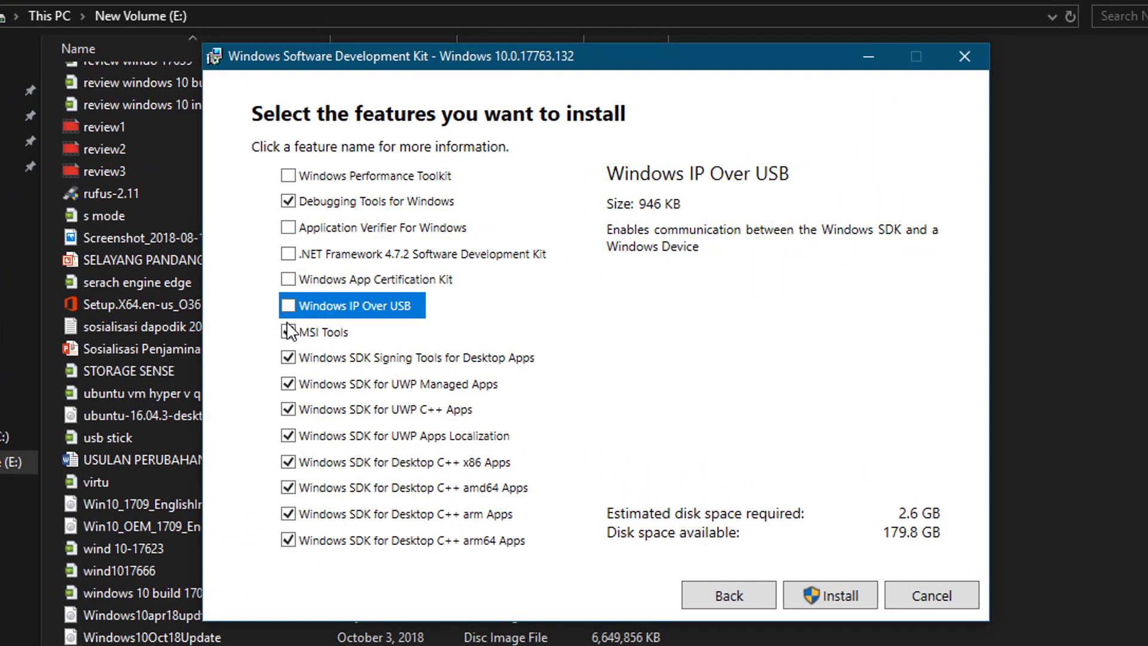
pyautogui.click(291, 329)
pyautogui.click(288, 358)
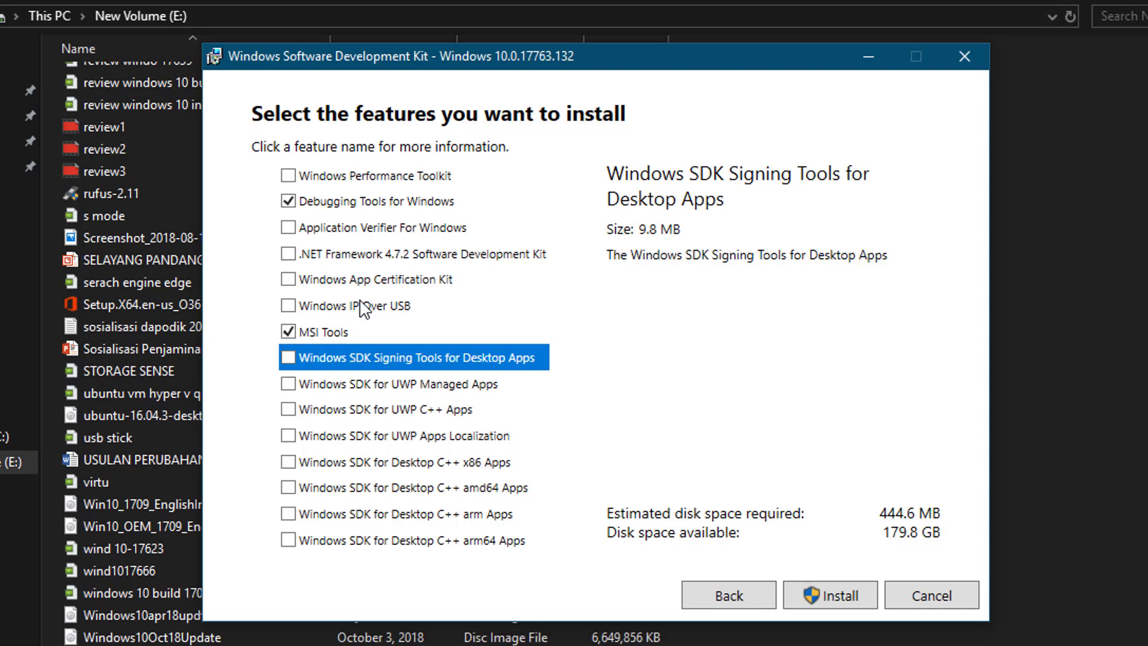
pyautogui.click(297, 330)
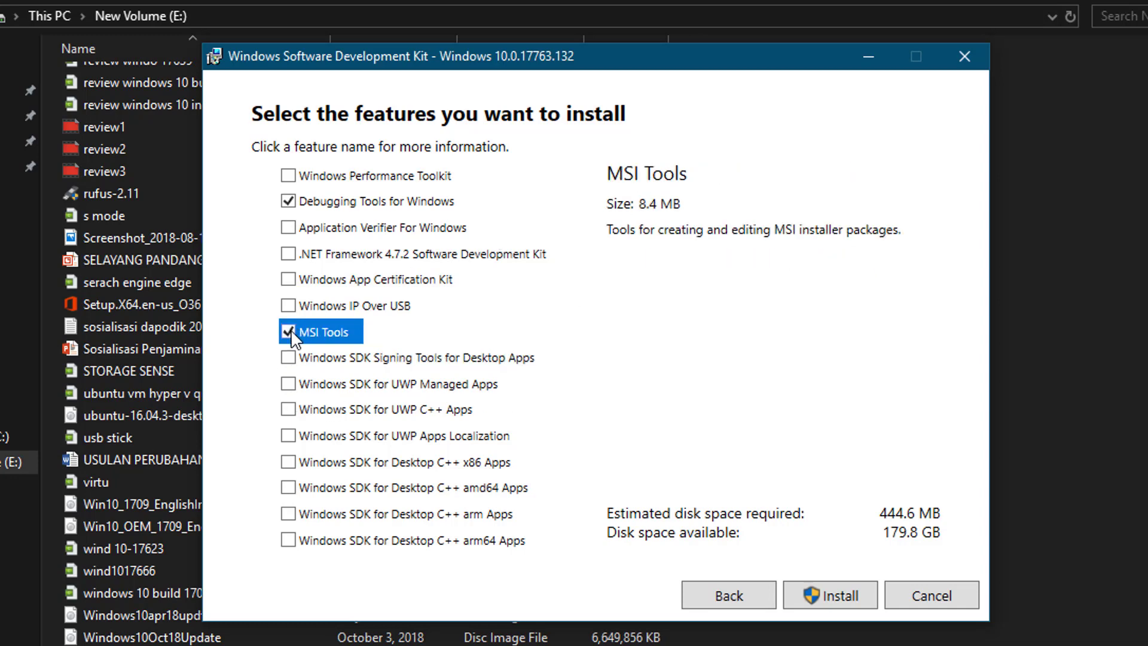
pyautogui.click(288, 332)
pyautogui.click(406, 201)
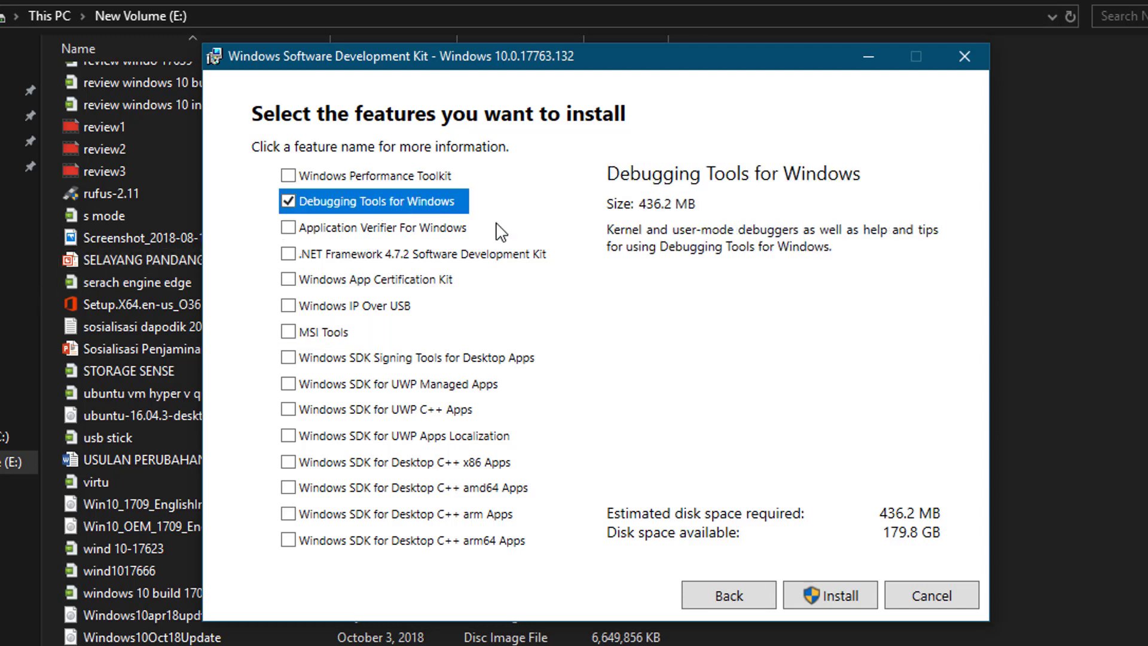
pyautogui.click(824, 597)
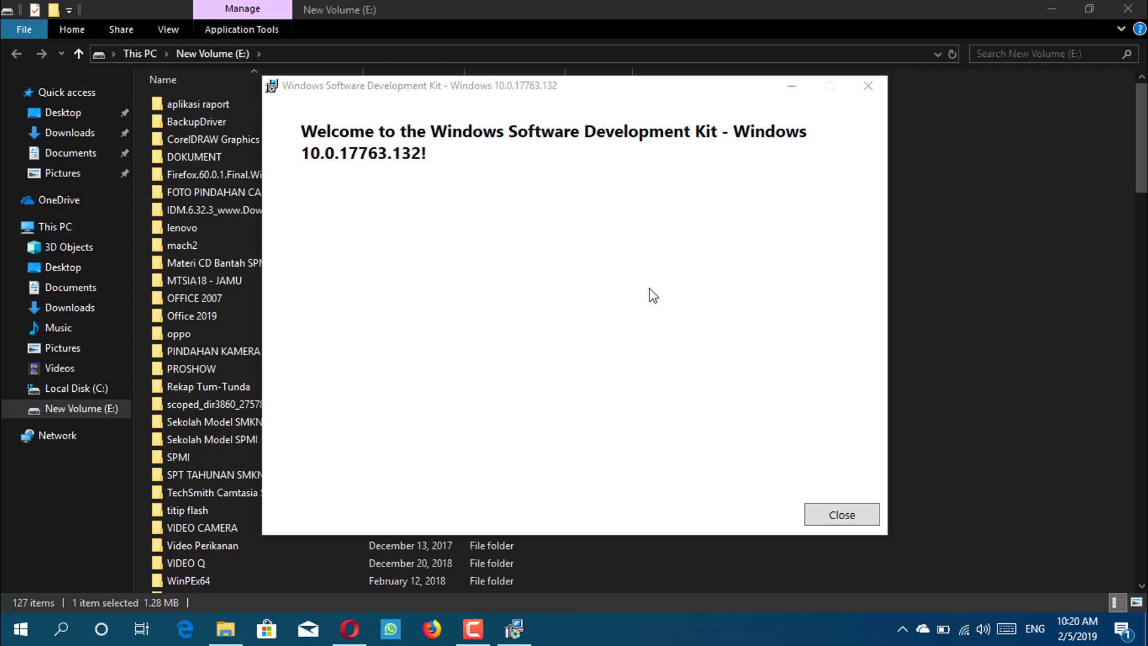
pyautogui.click(842, 516)
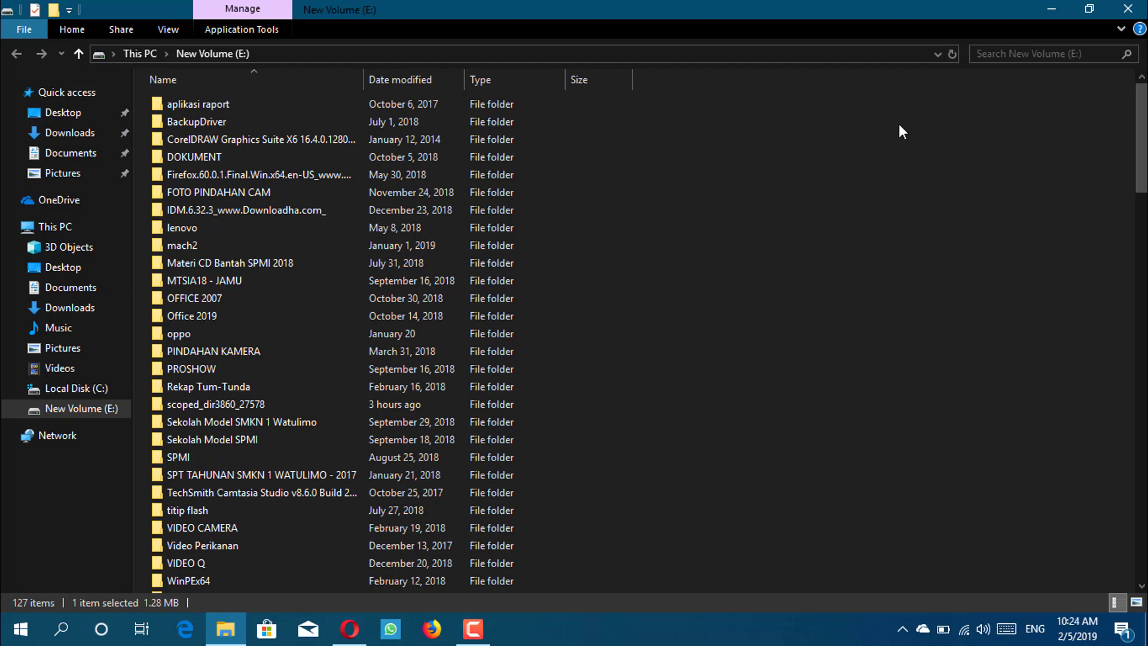
# Search Windows for "comm" and open Command Prompt as administrator.
pyautogui.click(24, 635)
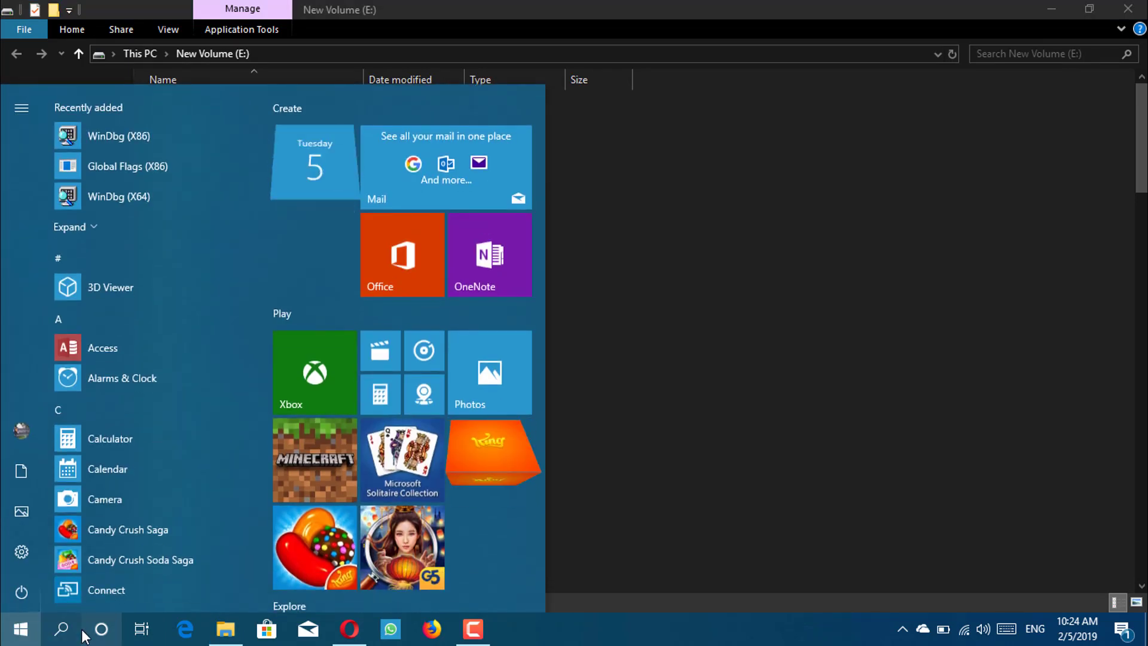
pyautogui.click(63, 631)
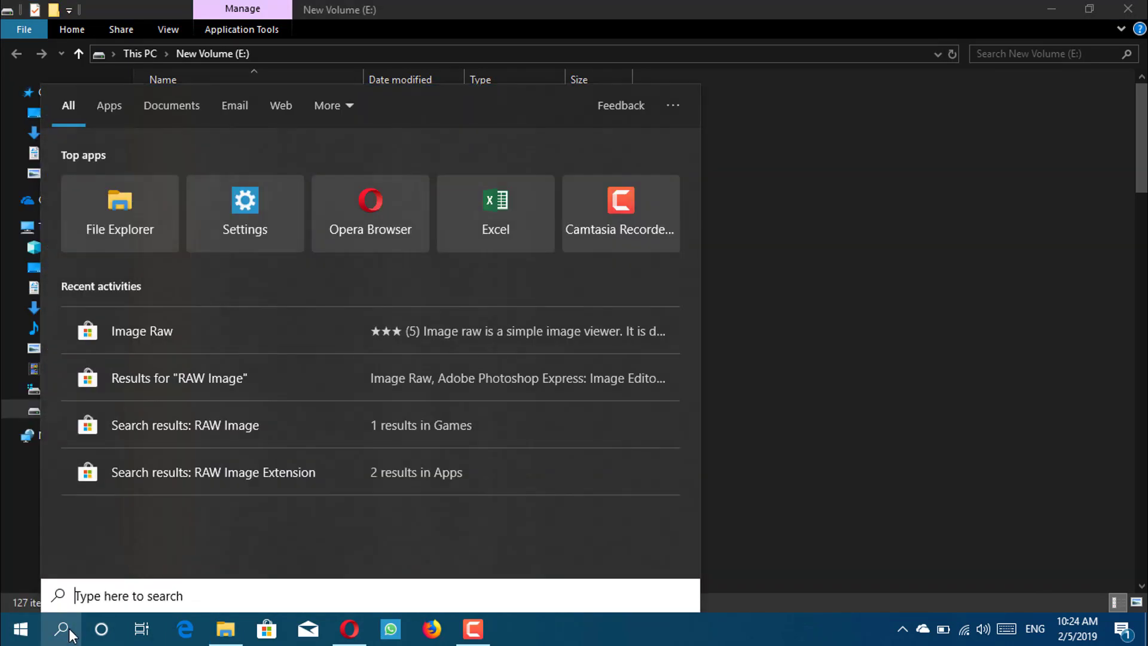
pyautogui.write('comm')
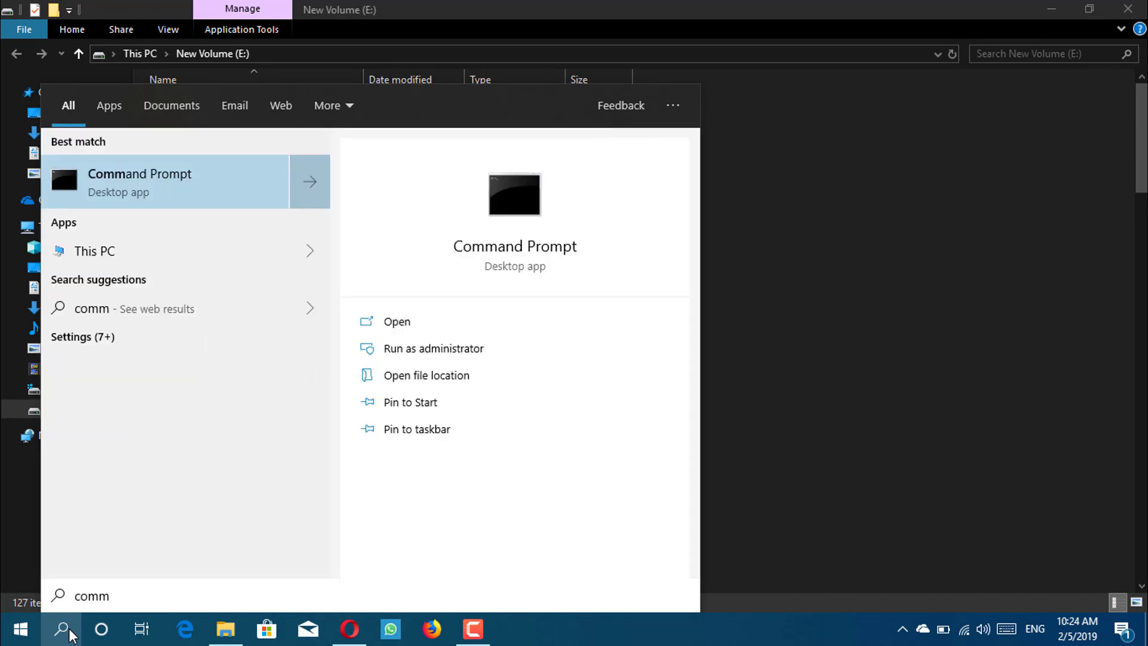
pyautogui.click(407, 343)
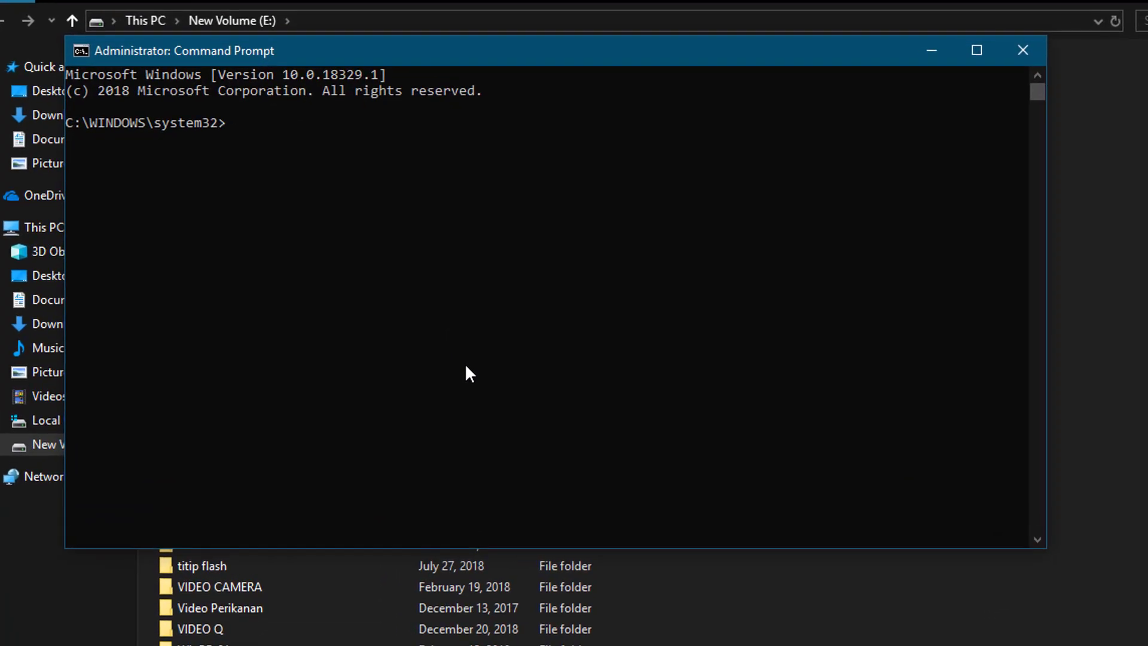
# Change the working directory to \Program Files (x86)\Windows kits\10\Debuggers\x64\.
pyautogui.write('cd\\Program Files (x86)\\Windows kits\\')
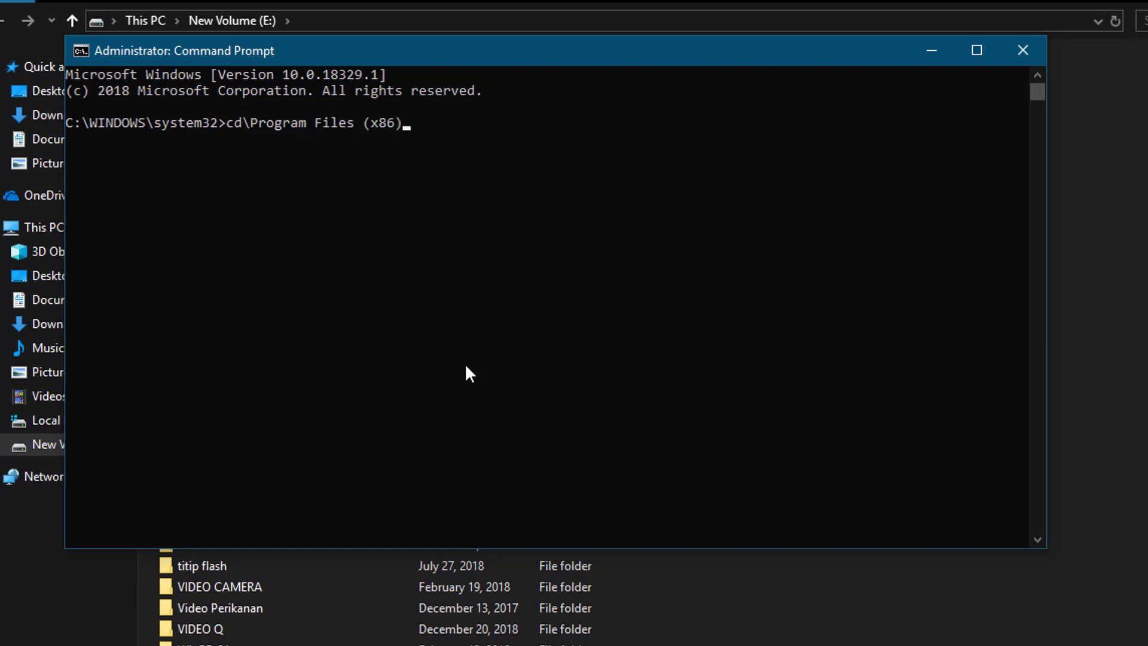
pyautogui.write('10')
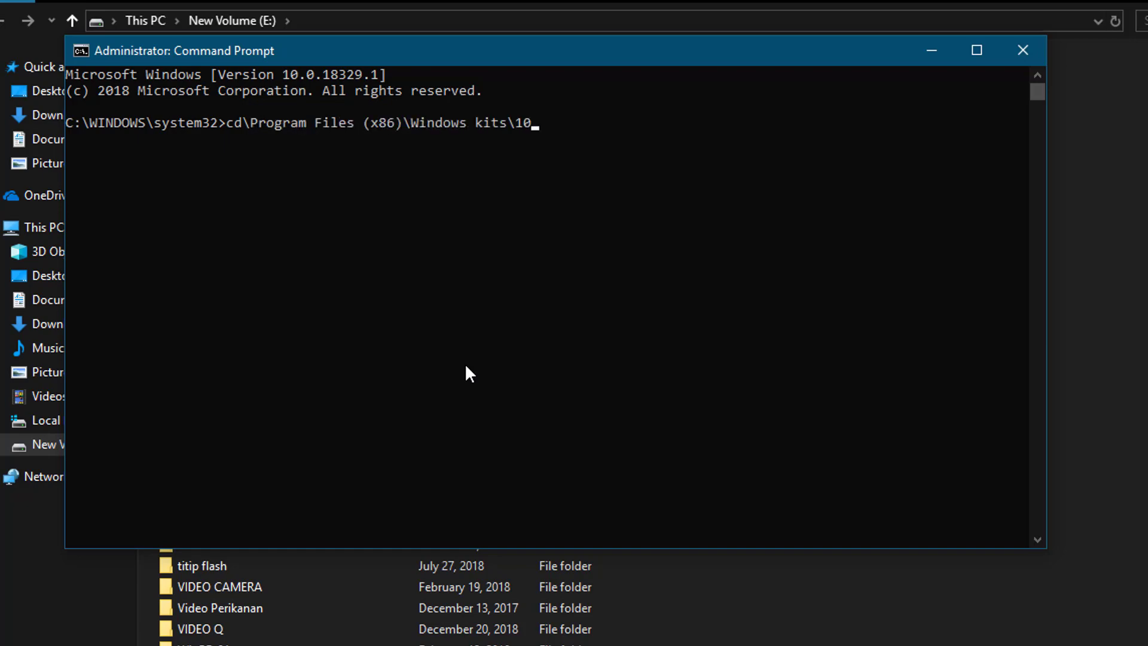
pyautogui.write('\\Debuggers\\x64\\')
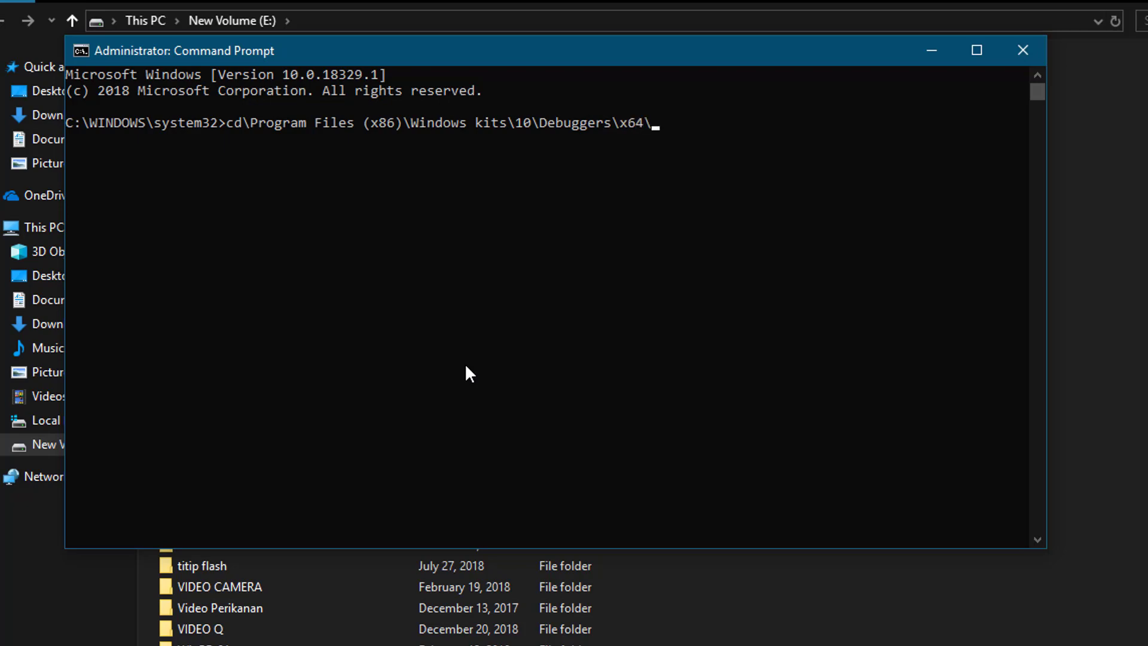
pyautogui.press('Return')
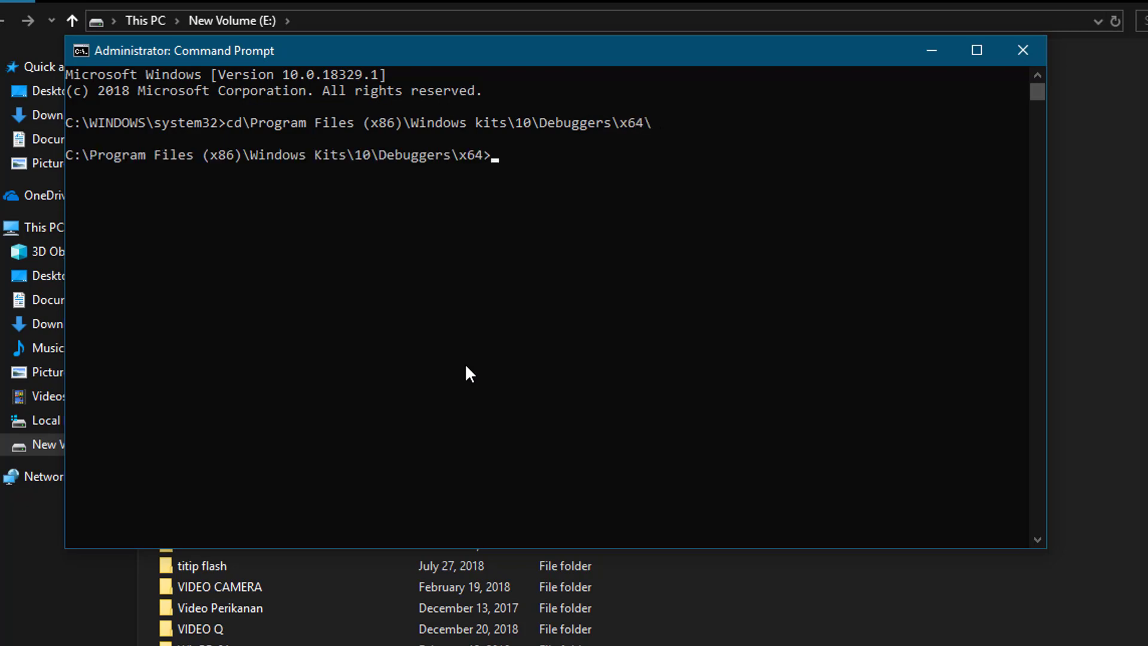
# Try to register the WinDbg file associations by running windbg.exe -lA.
pyautogui.write('windbg.exe -lA')
pyautogui.press('Return')
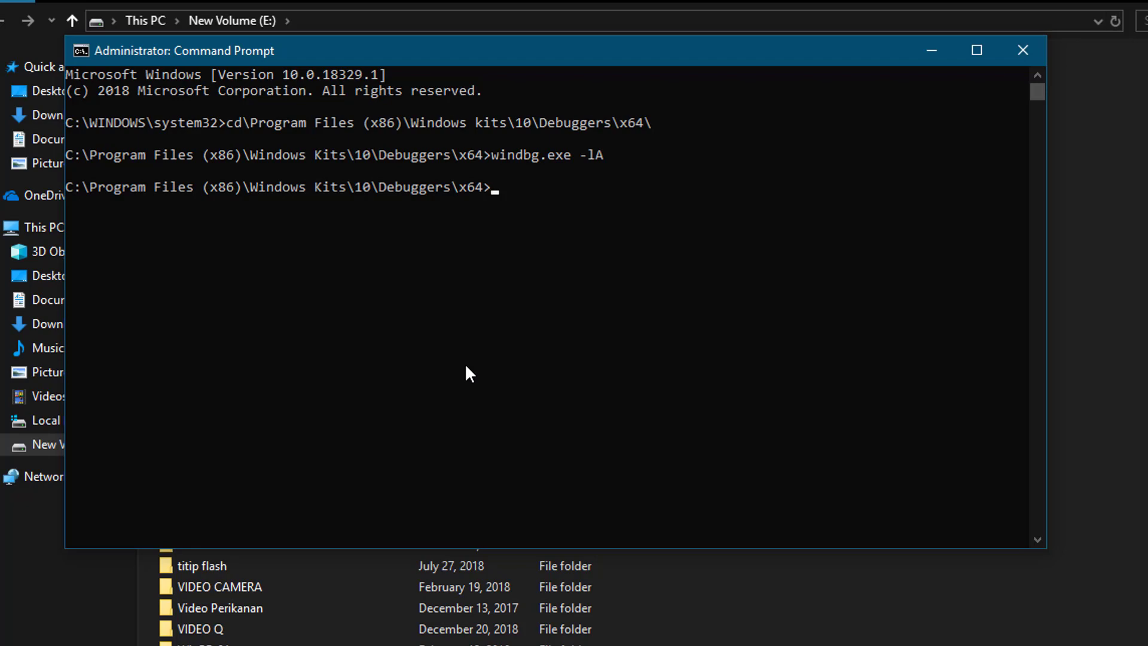
# Rerun the previous command corrected to windbg.exe -IA to register WinDbg's file associations, and dismiss the confirmation message.
pyautogui.press('Up')
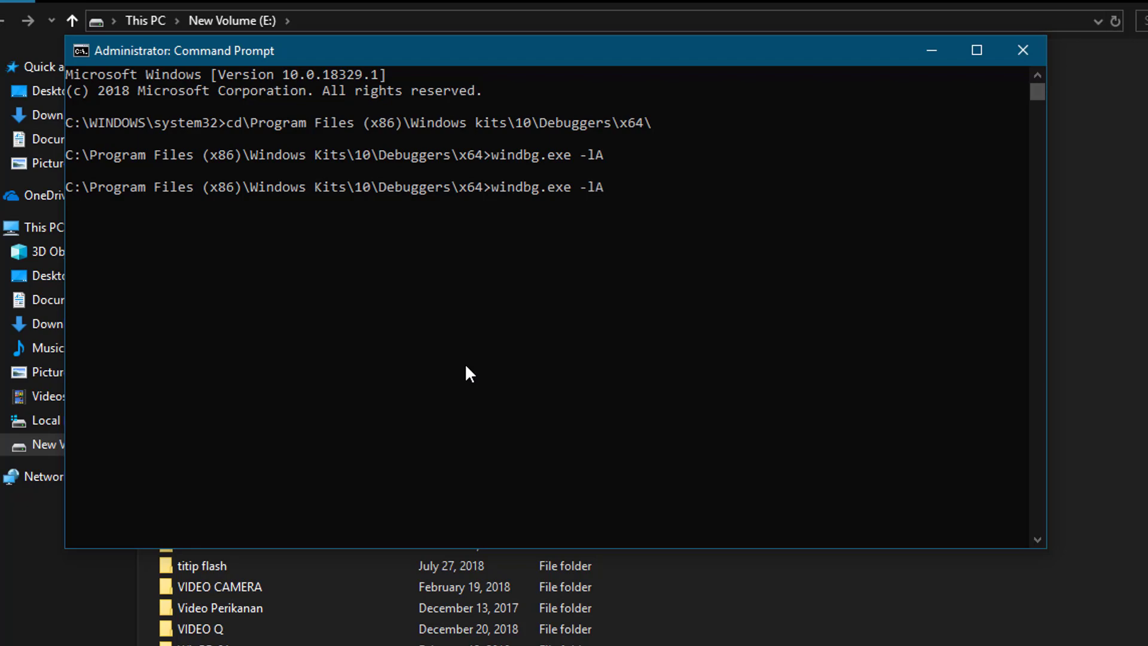
pyautogui.press('Delete')
pyautogui.write('I')
pyautogui.press('Return')
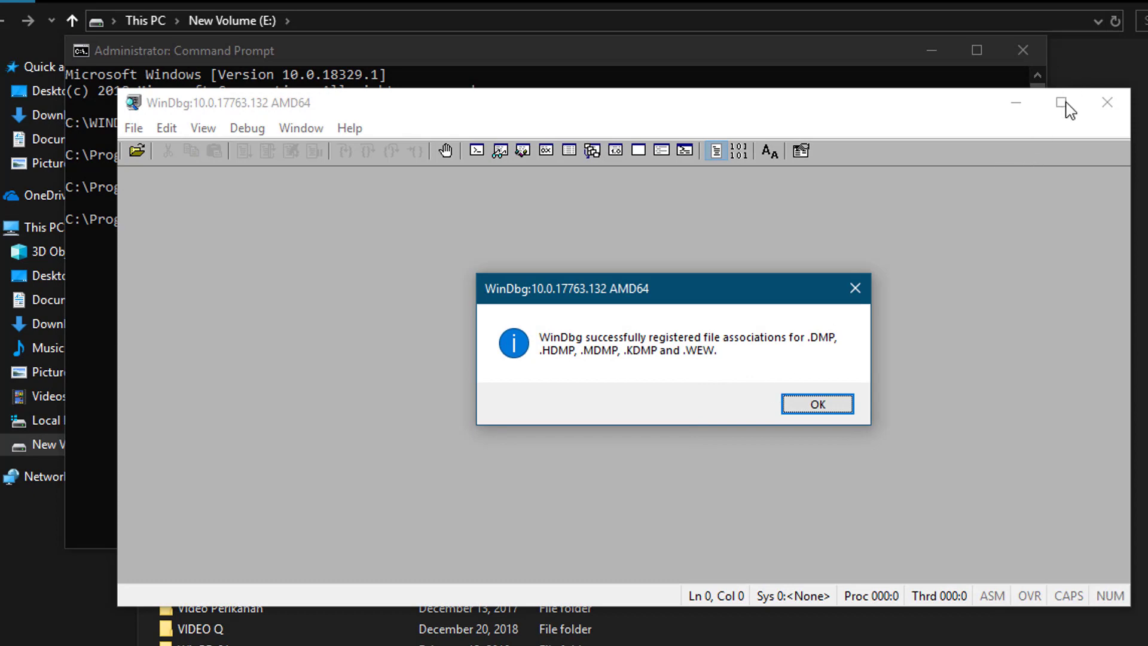
pyautogui.click(806, 405)
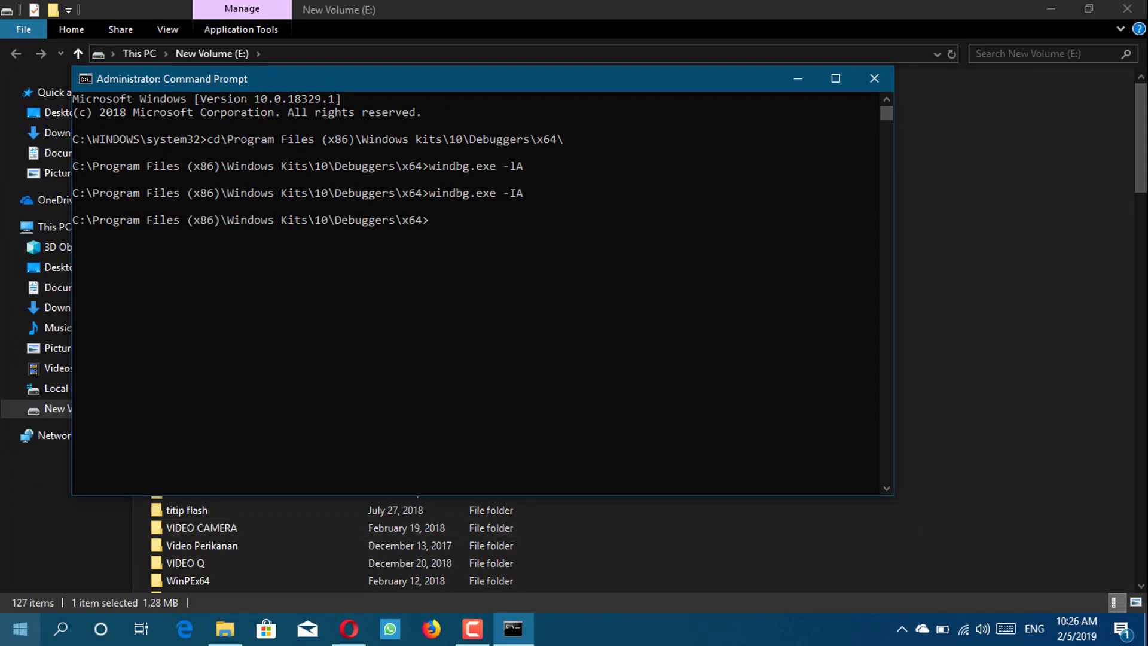
# Launch WinDbg (X64) from the Windows Kits folder in the list of installed apps.
pyautogui.click(20, 627)
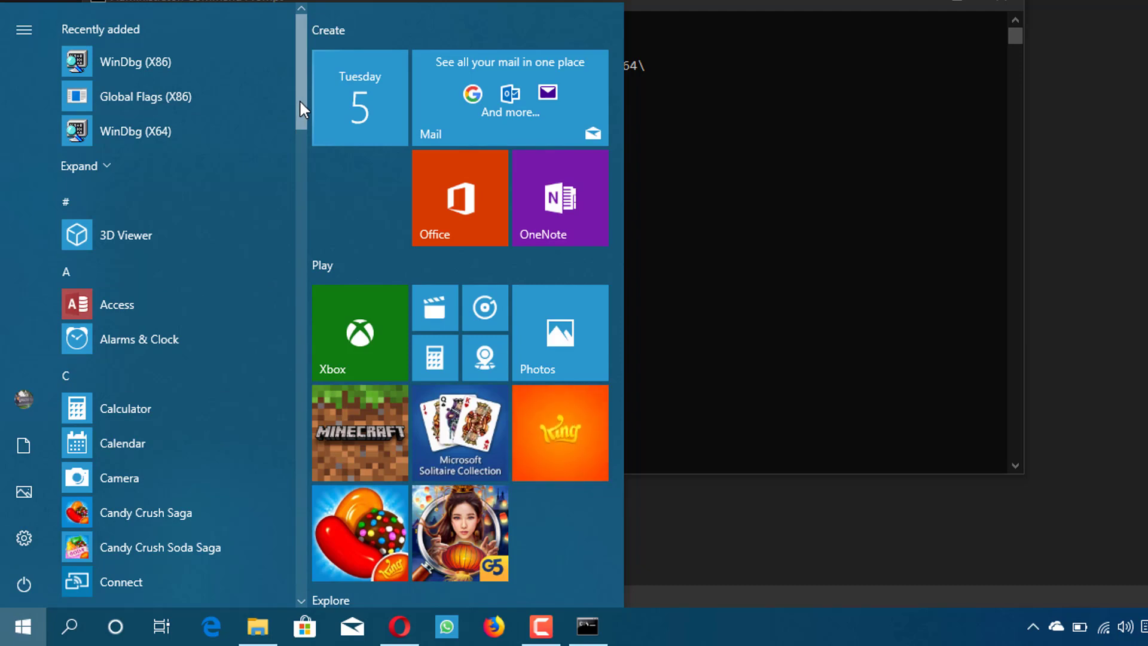
pyautogui.moveTo(300, 99); pyautogui.dragTo(320, 490)
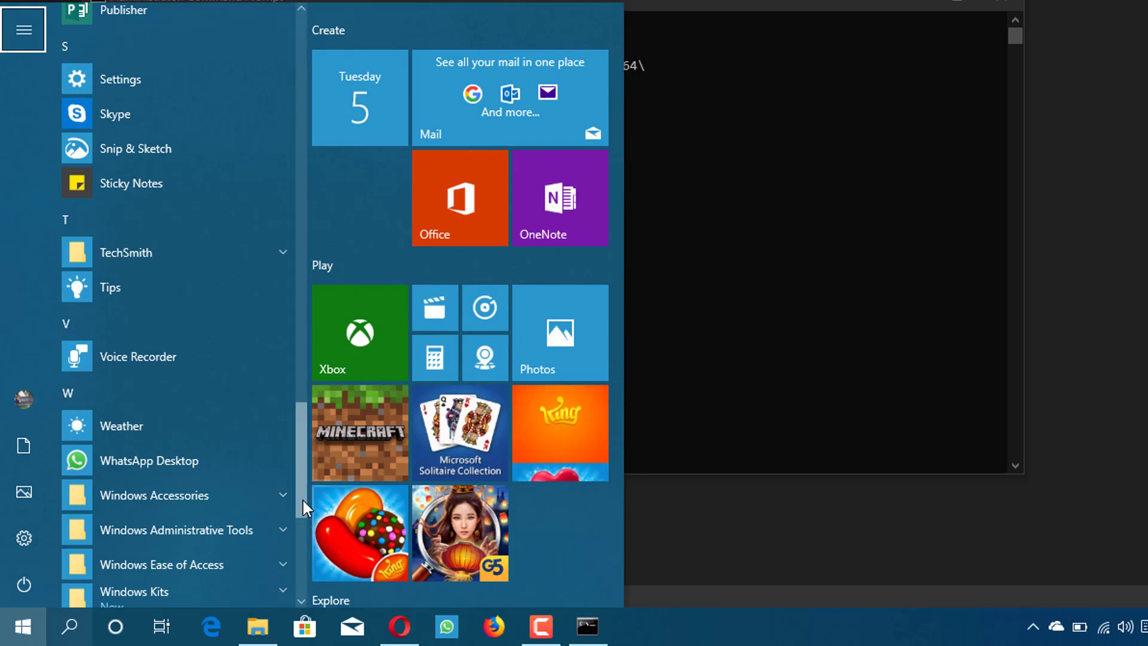
pyautogui.moveTo(302, 505); pyautogui.dragTo(302, 560)
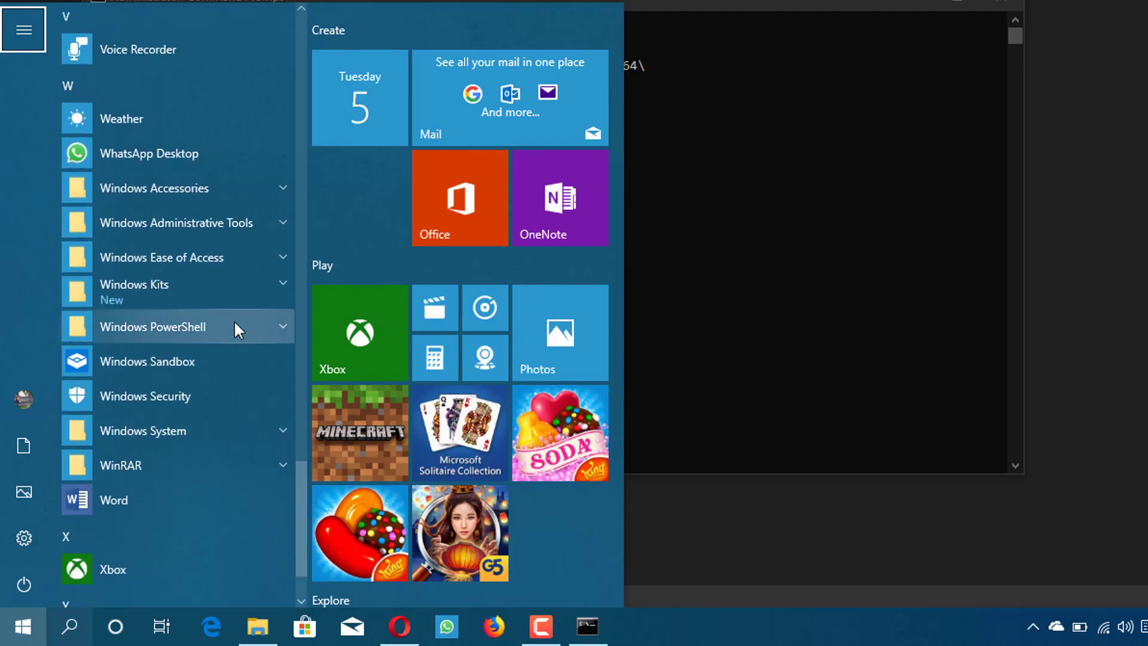
pyautogui.click(239, 297)
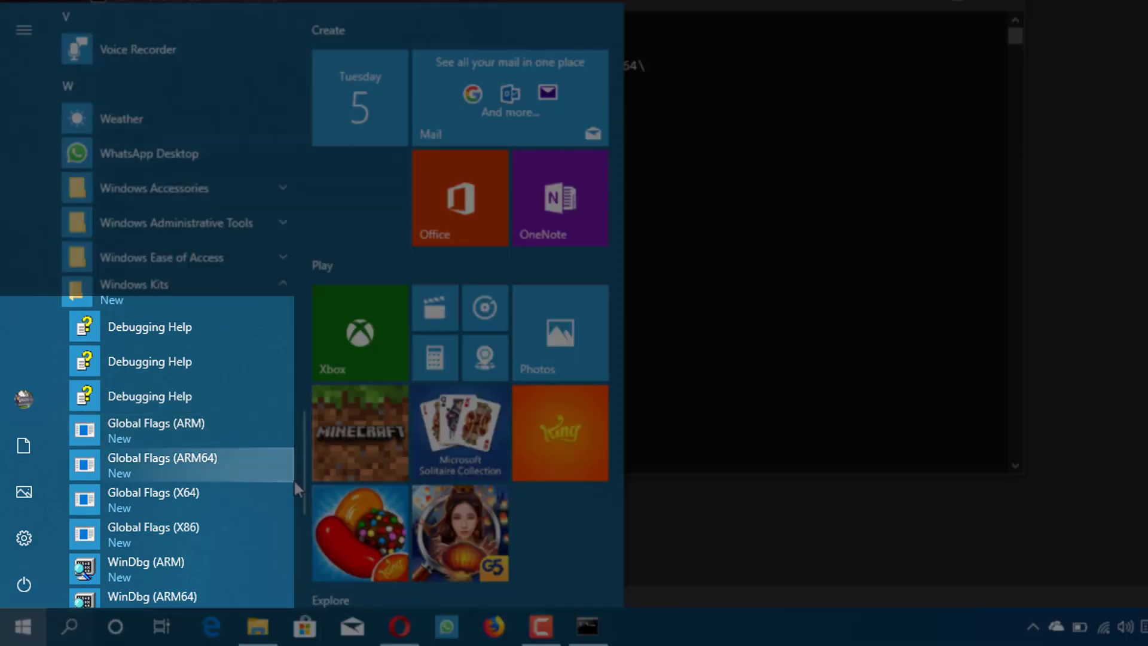
pyautogui.moveTo(301, 471); pyautogui.dragTo(303, 513)
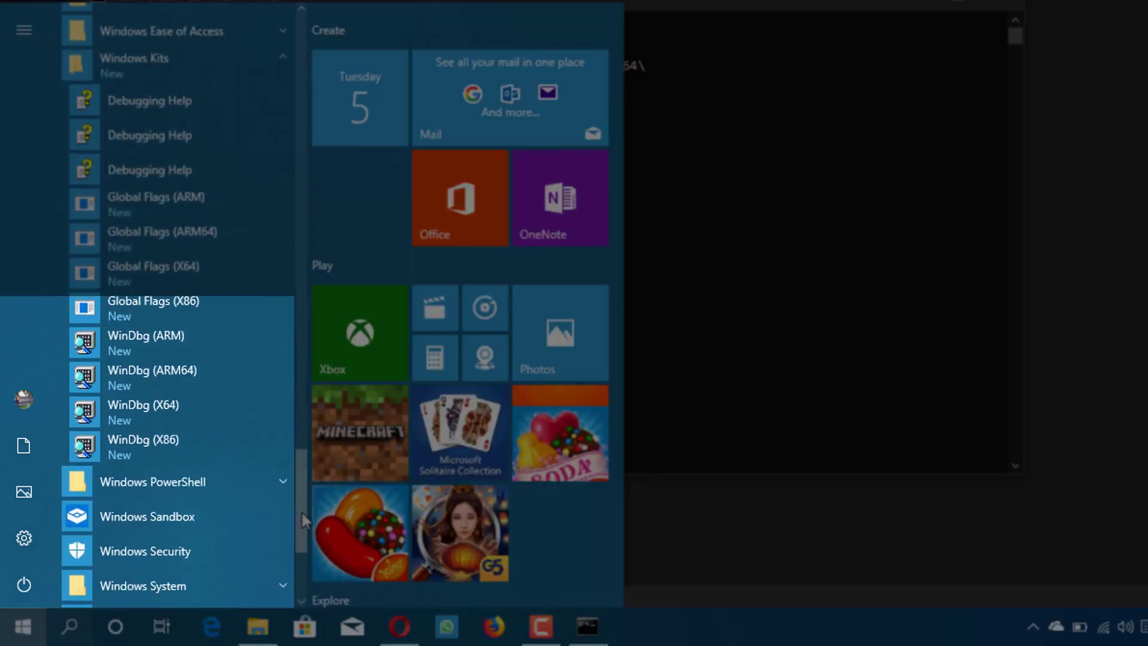
pyautogui.click(168, 404)
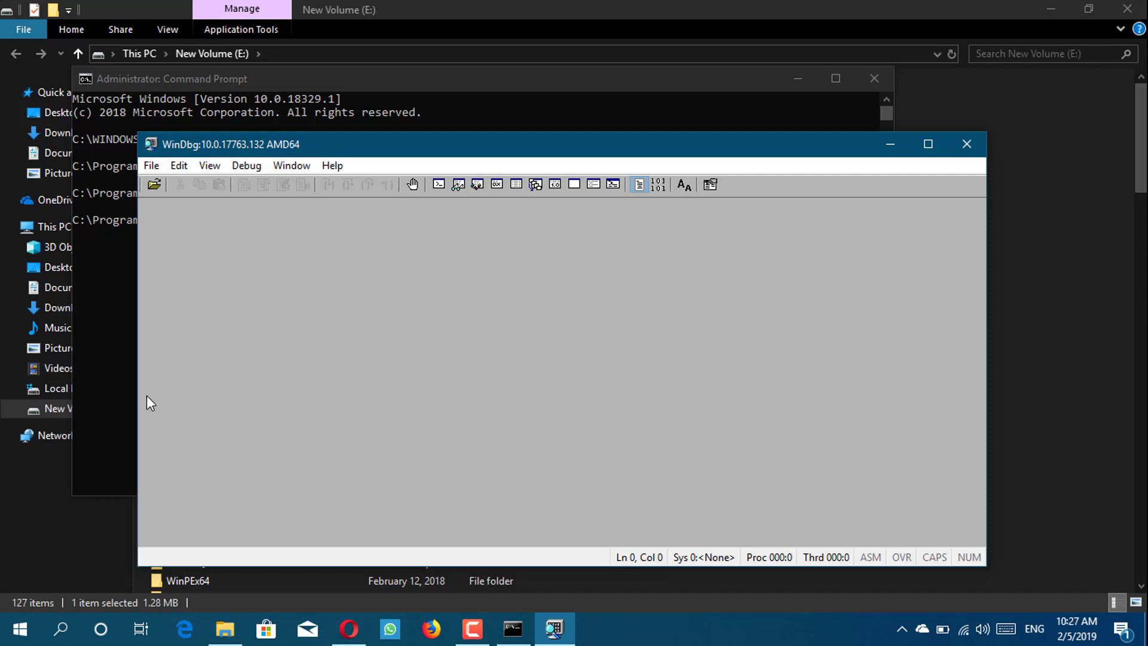
pyautogui.click(157, 171)
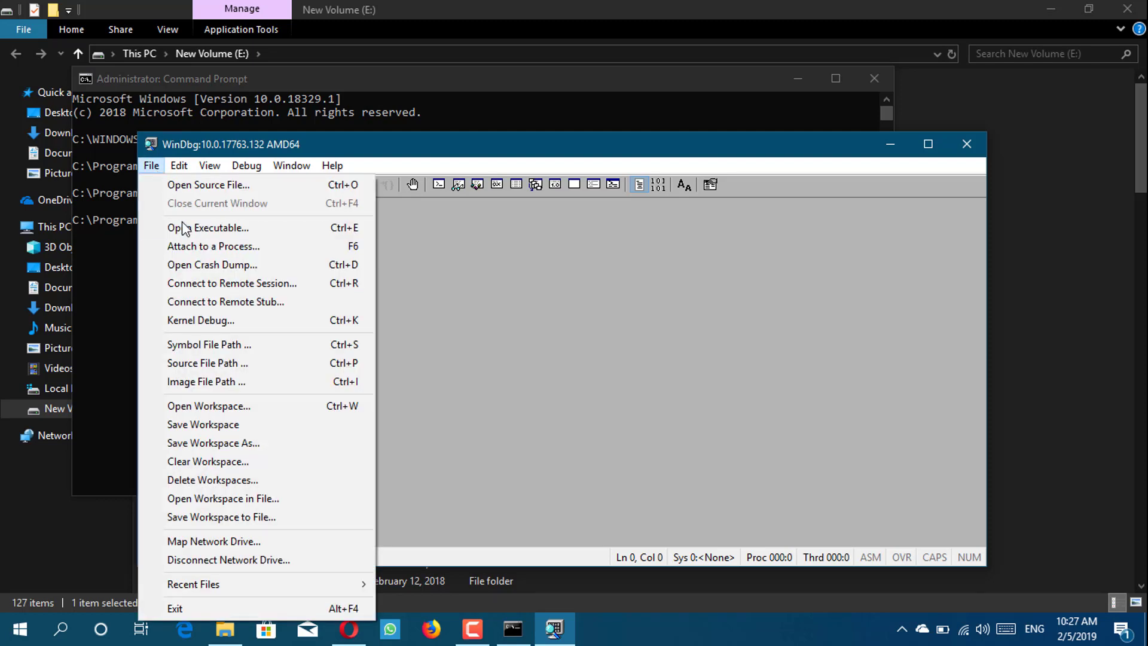
pyautogui.click(222, 347)
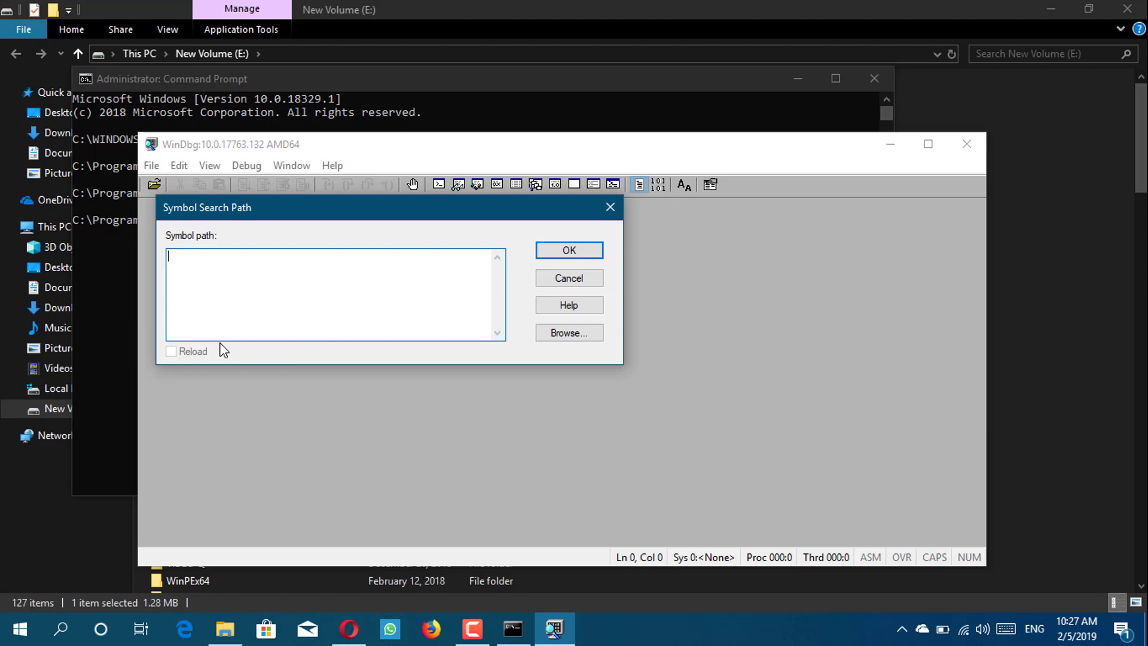
pyautogui.write('SRV')
pyautogui.write('*C:\\SymCache')
pyautogui.write('*http://')
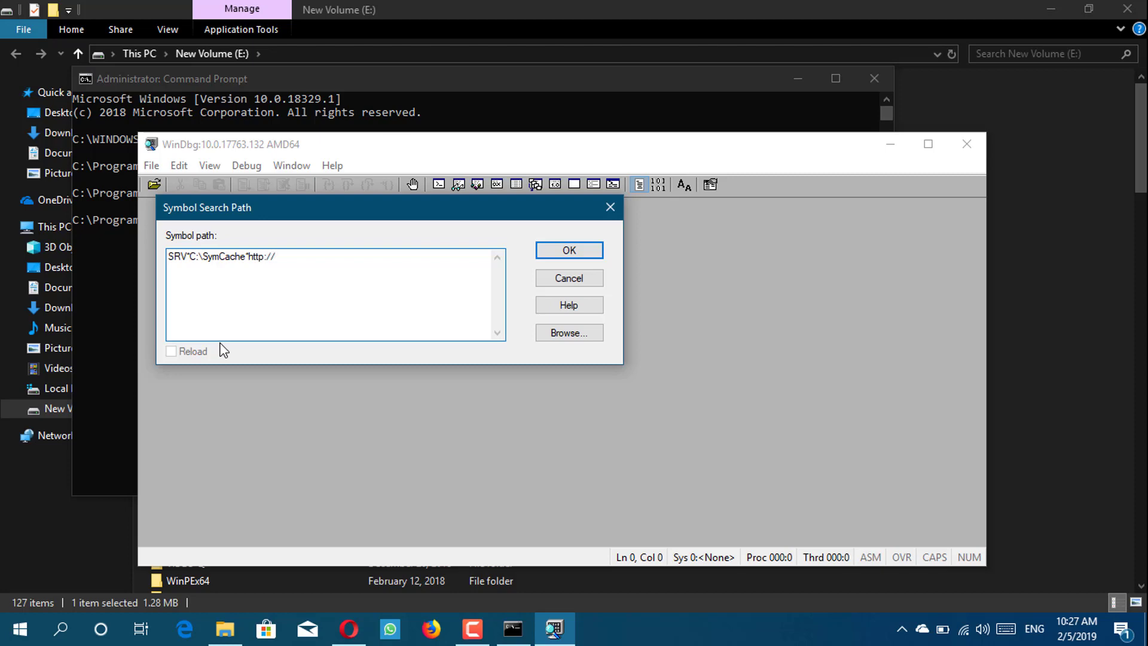
pyautogui.write('msdl.microsoft.com/download/')
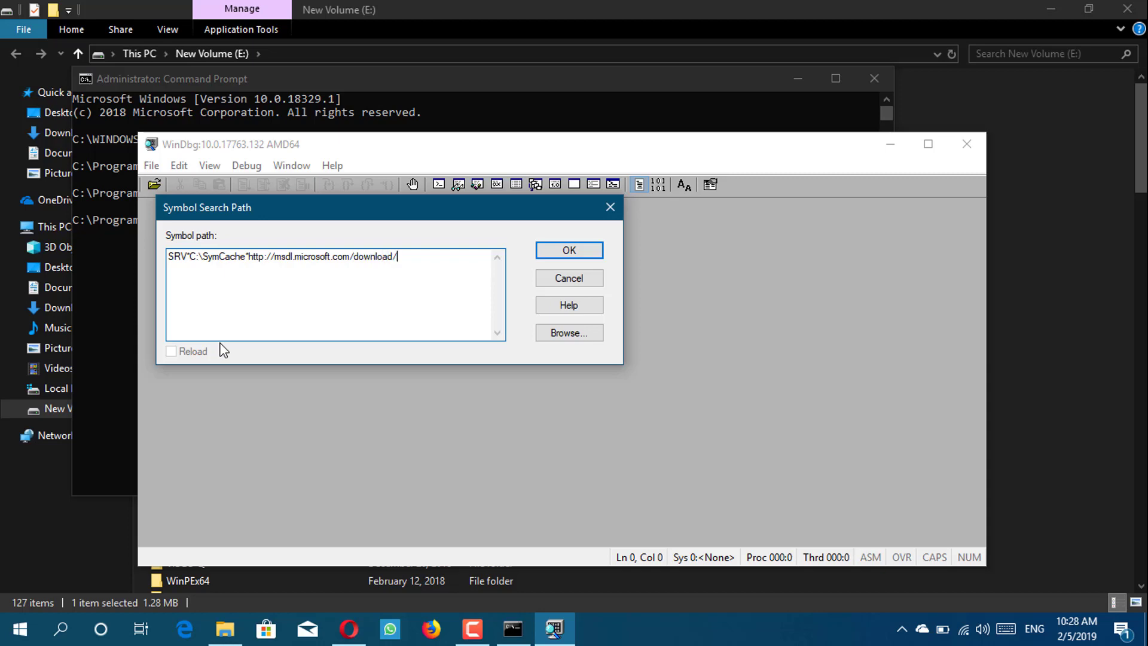
pyautogui.write('symbols')
pyautogui.click(557, 251)
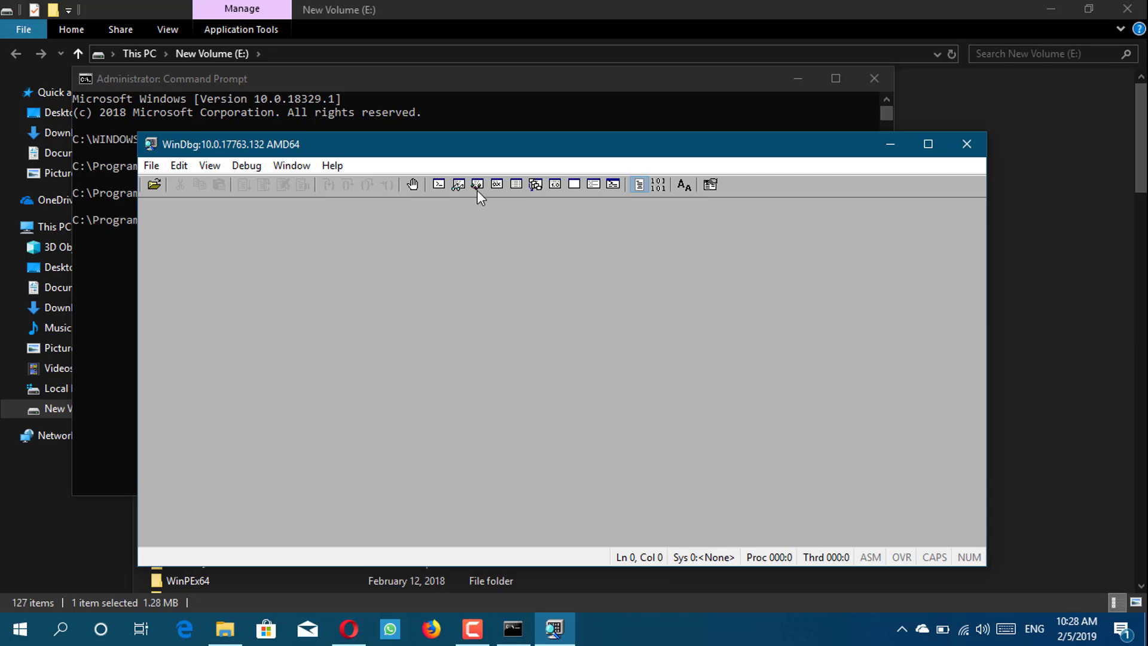
# Save the current WinDbg workspace so that it keeps the symbol path.
pyautogui.click(151, 167)
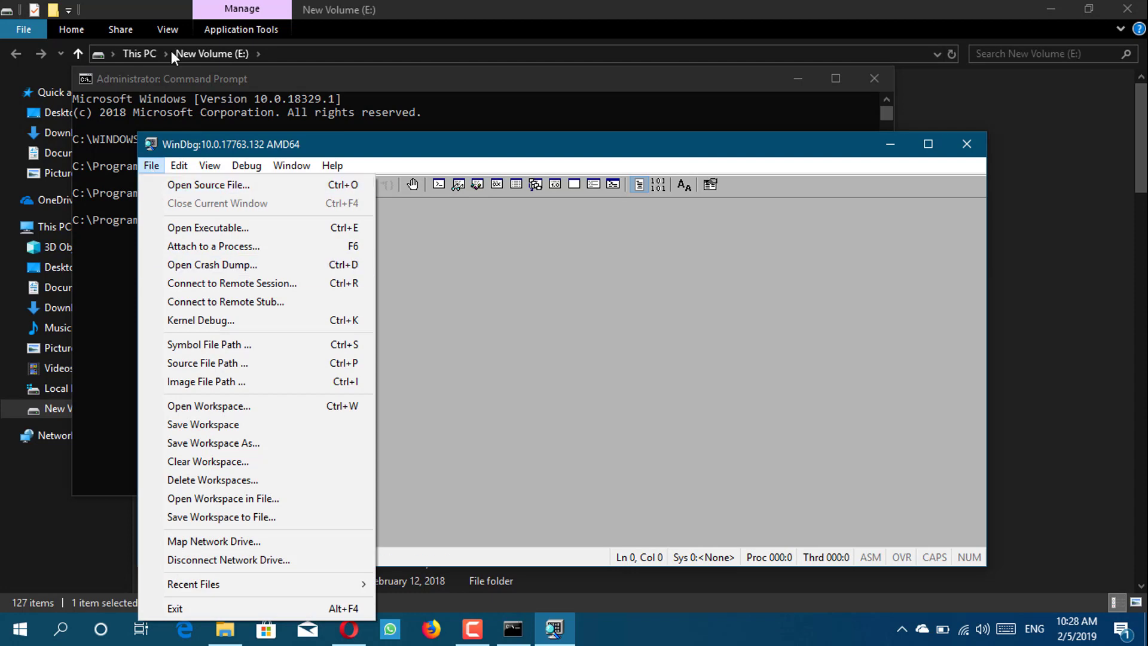
pyautogui.moveTo(209, 165)
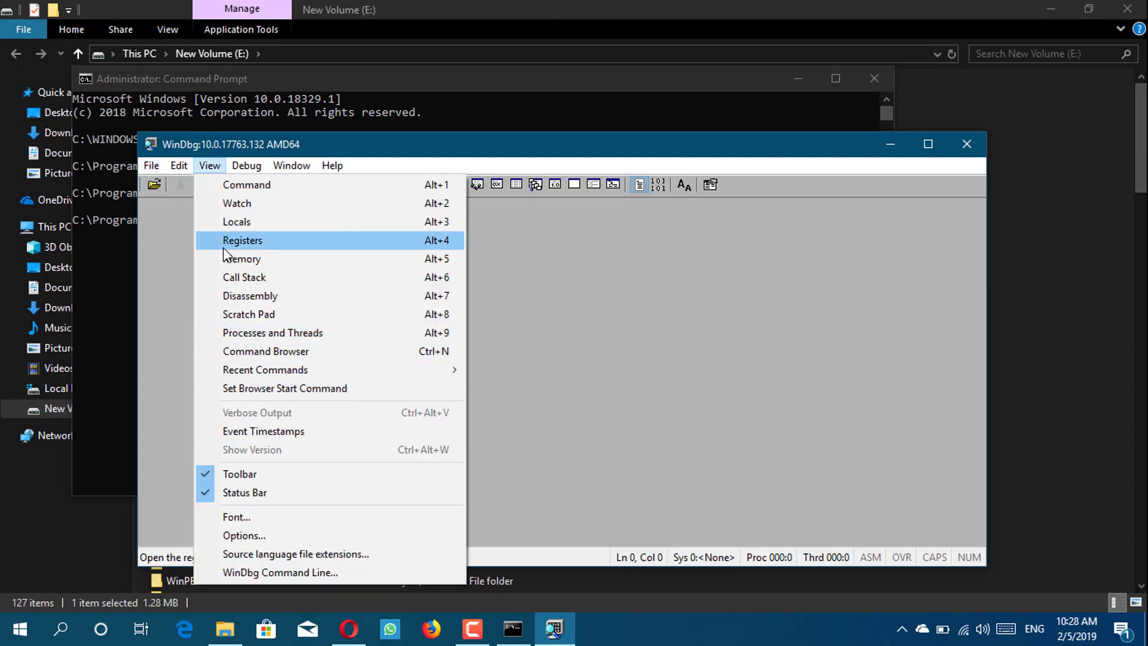
pyautogui.moveTo(153, 167)
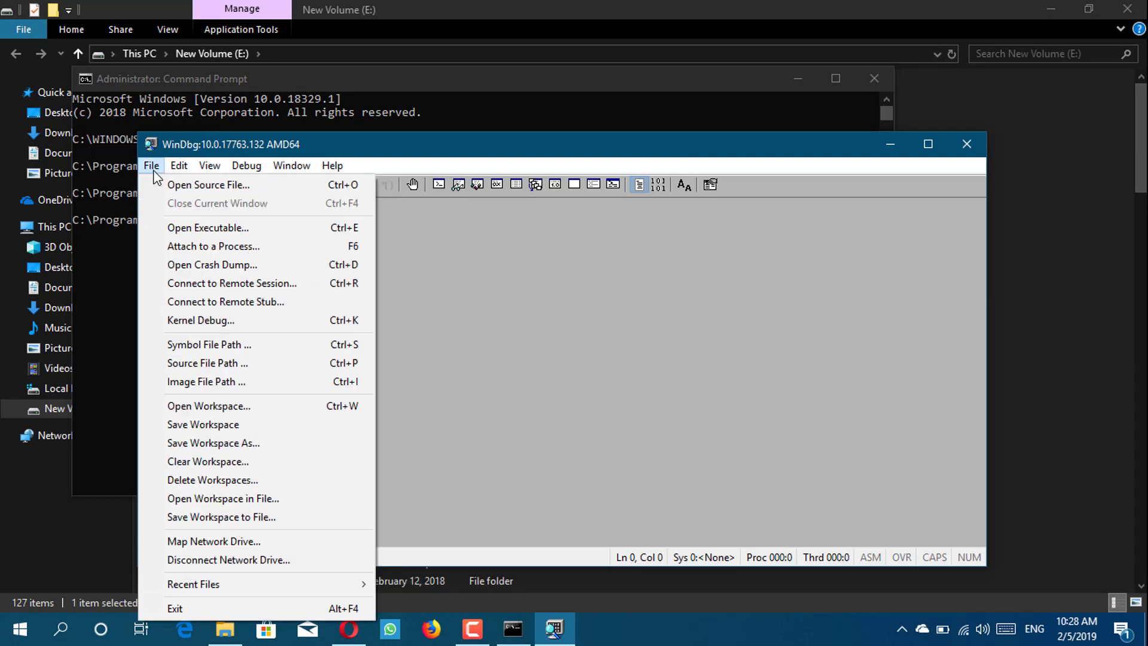
pyautogui.click(216, 427)
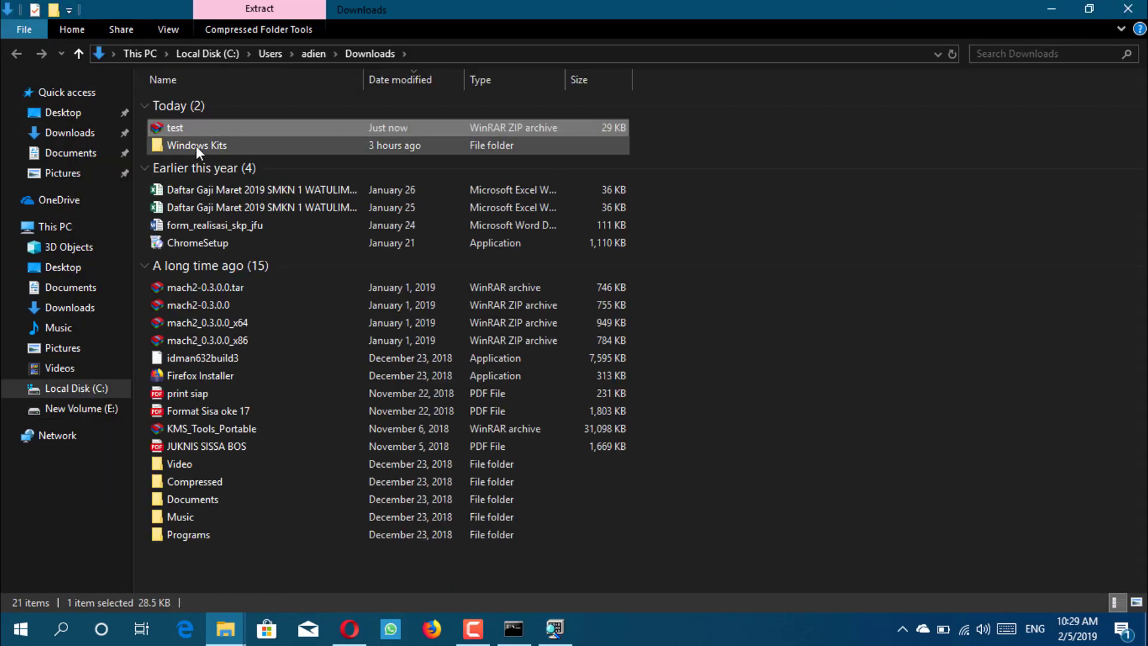
pyautogui.moveTo(202, 131)
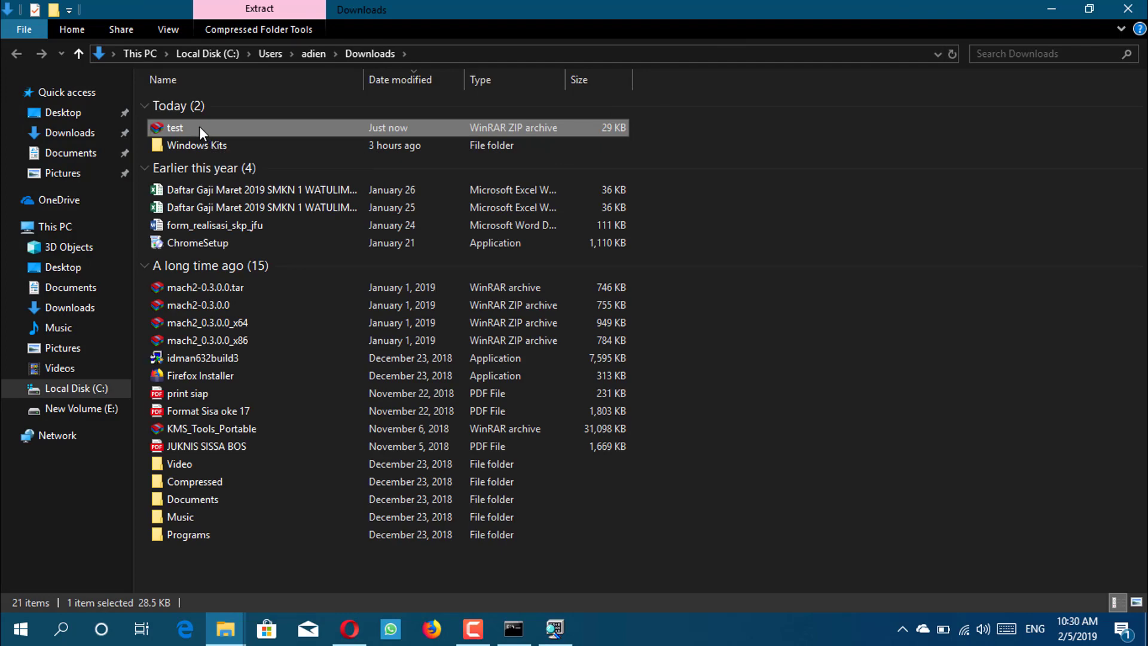
pyautogui.rightClick(199, 127)
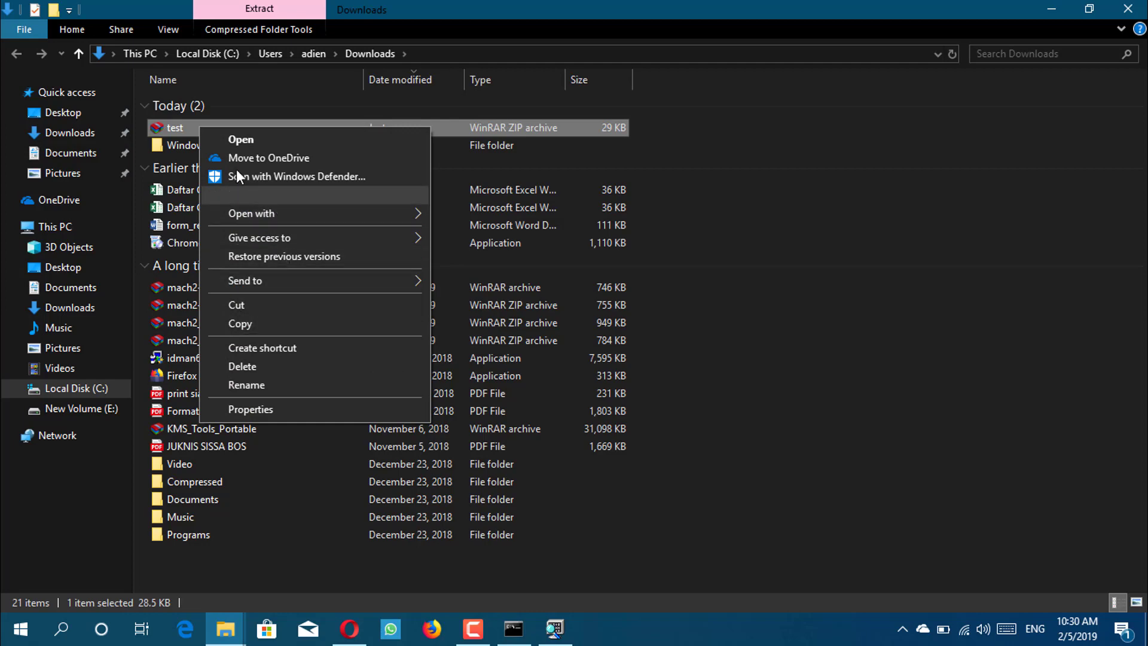
pyautogui.click(170, 127)
pyautogui.rightClick(170, 127)
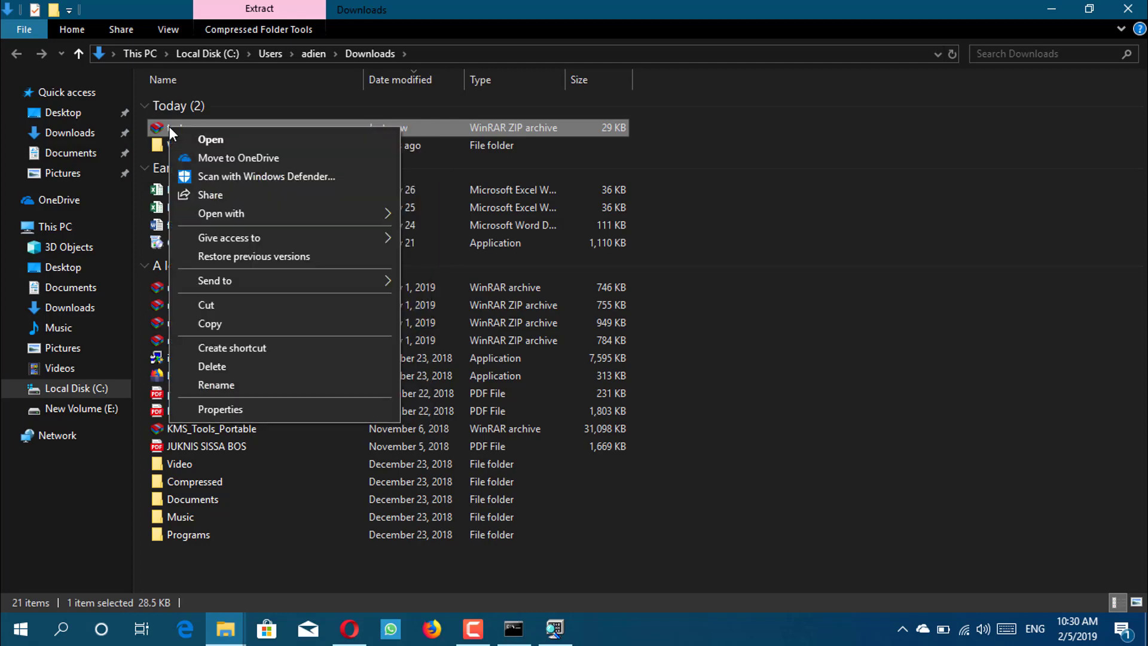
pyautogui.click(846, 334)
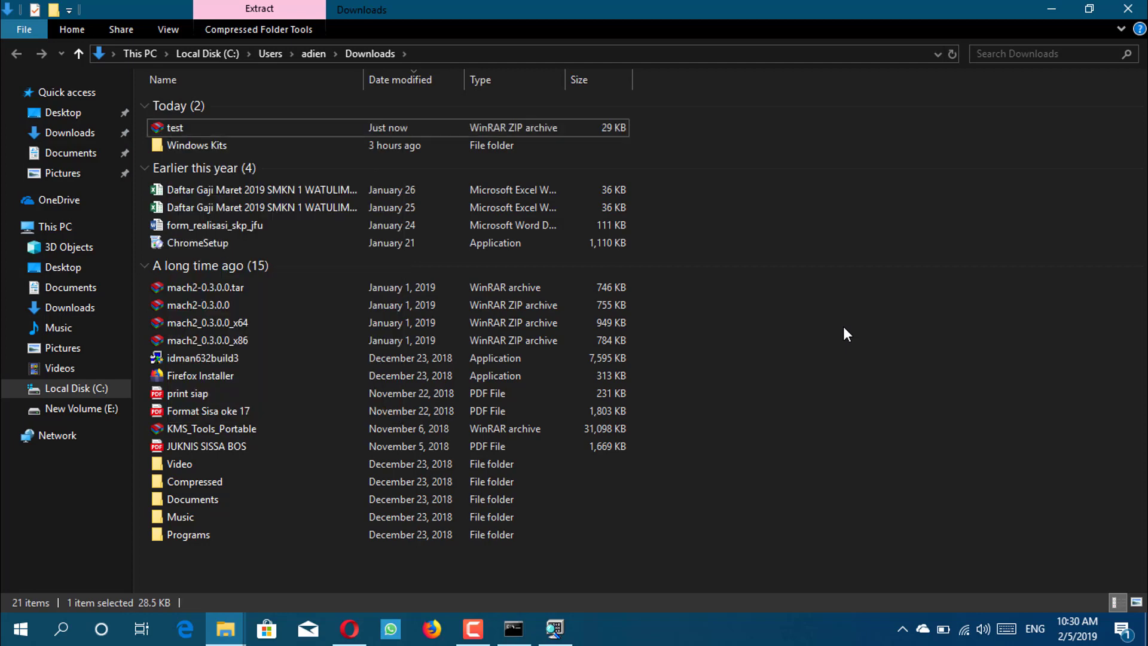
pyautogui.rightClick(263, 130)
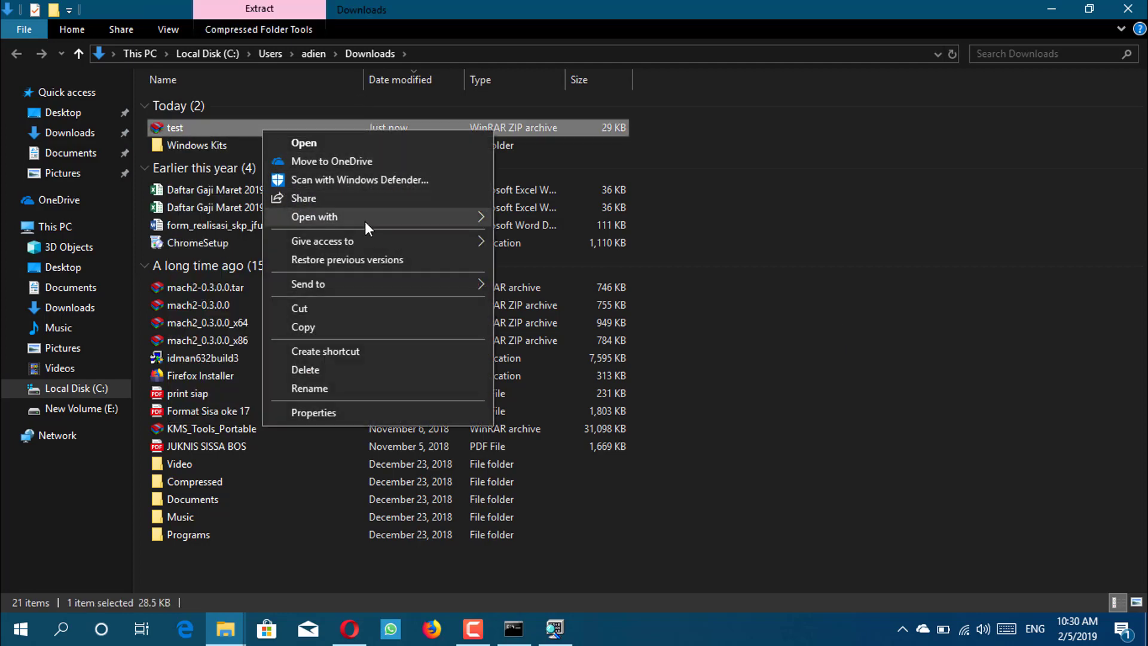
pyautogui.moveTo(365, 222)
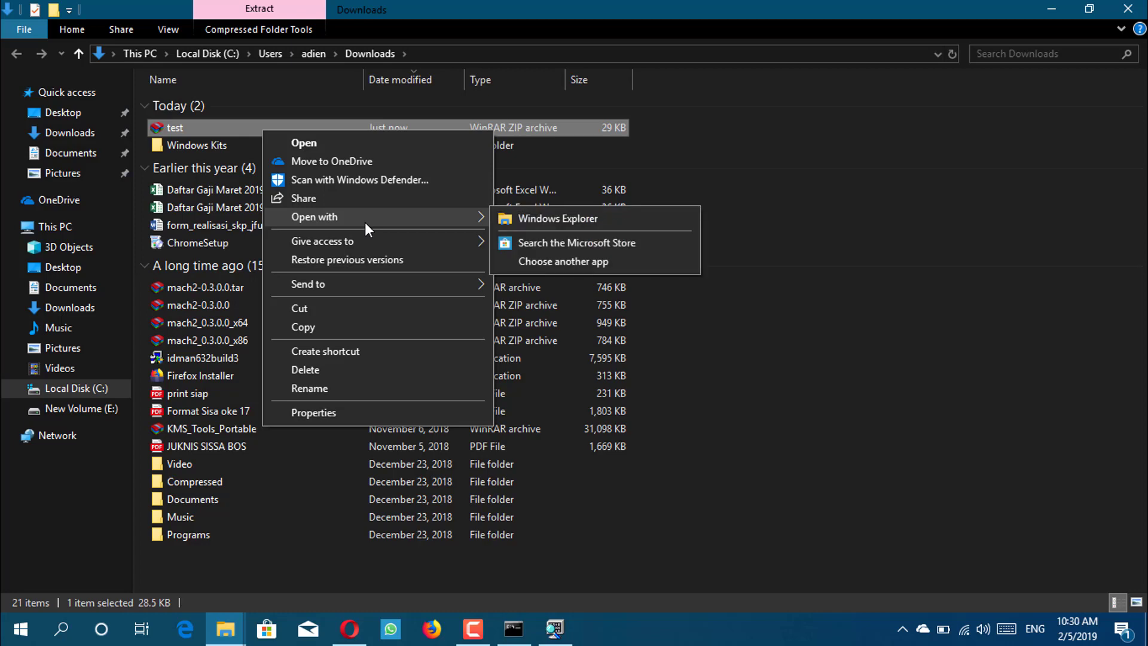
pyautogui.click(628, 350)
pyautogui.click(769, 379)
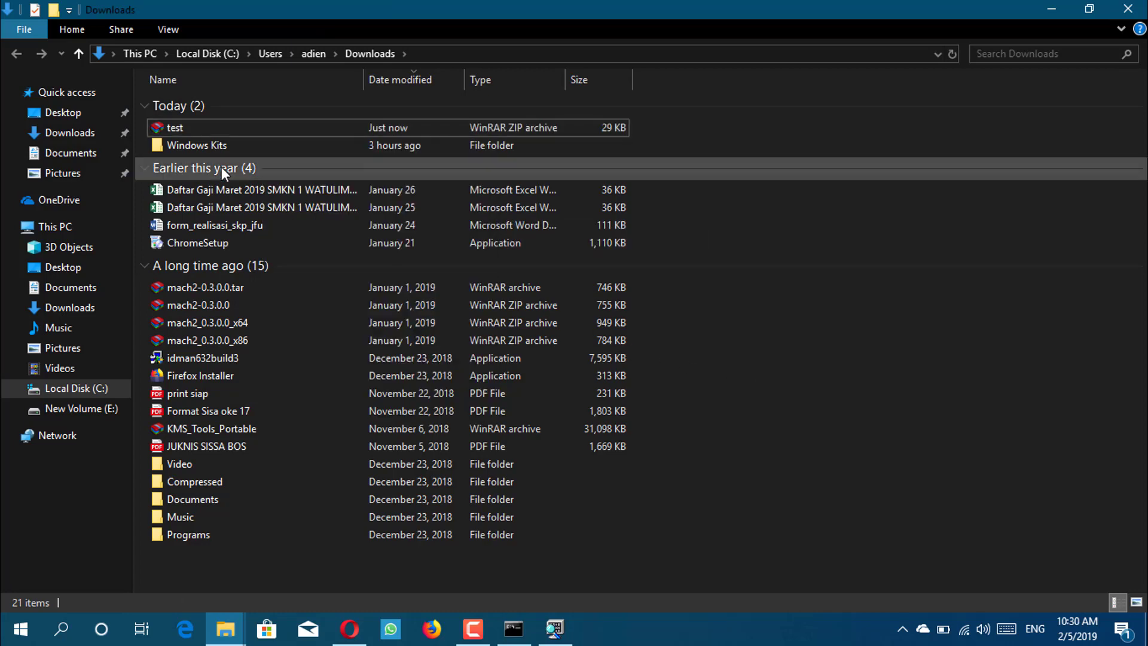
# Extract the WinDbg dump file from the test ZIP archive into the proposed Downloads\test folder, and close the archive.
pyautogui.click(202, 130)
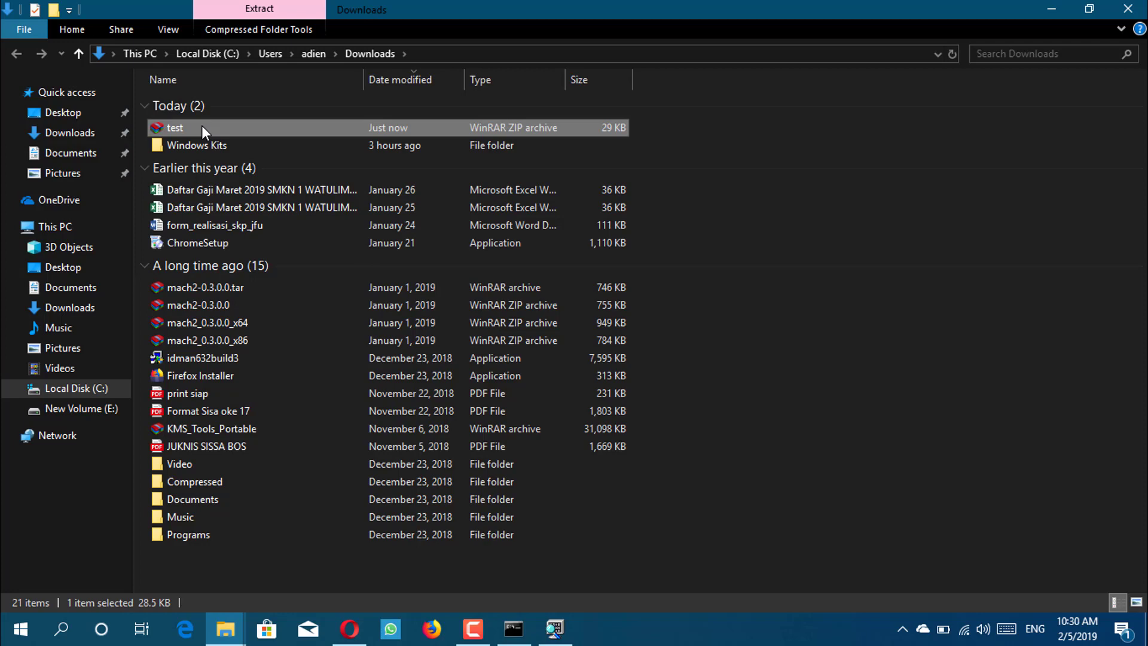
pyautogui.doubleClick(202, 129)
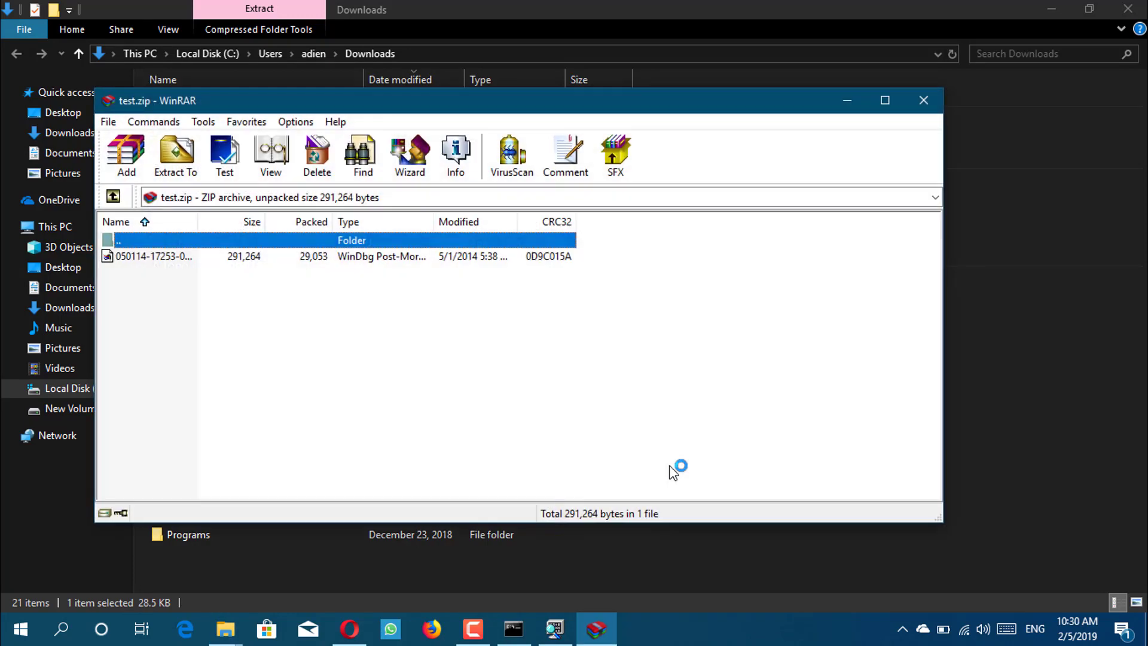
pyautogui.click(189, 257)
pyautogui.click(178, 161)
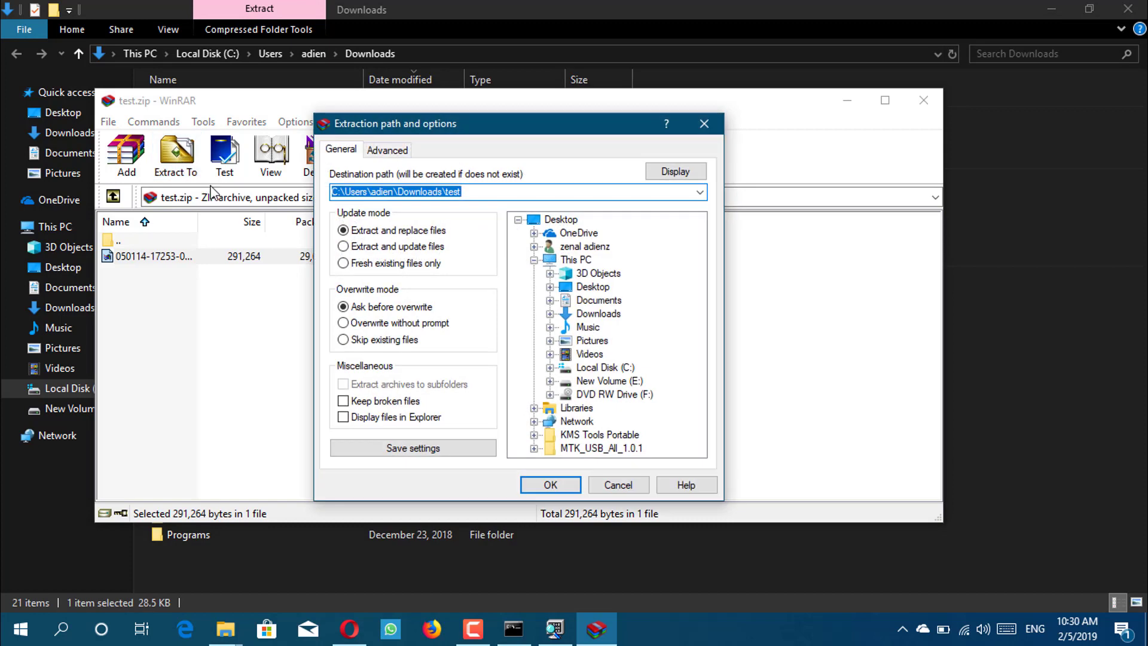
pyautogui.click(546, 484)
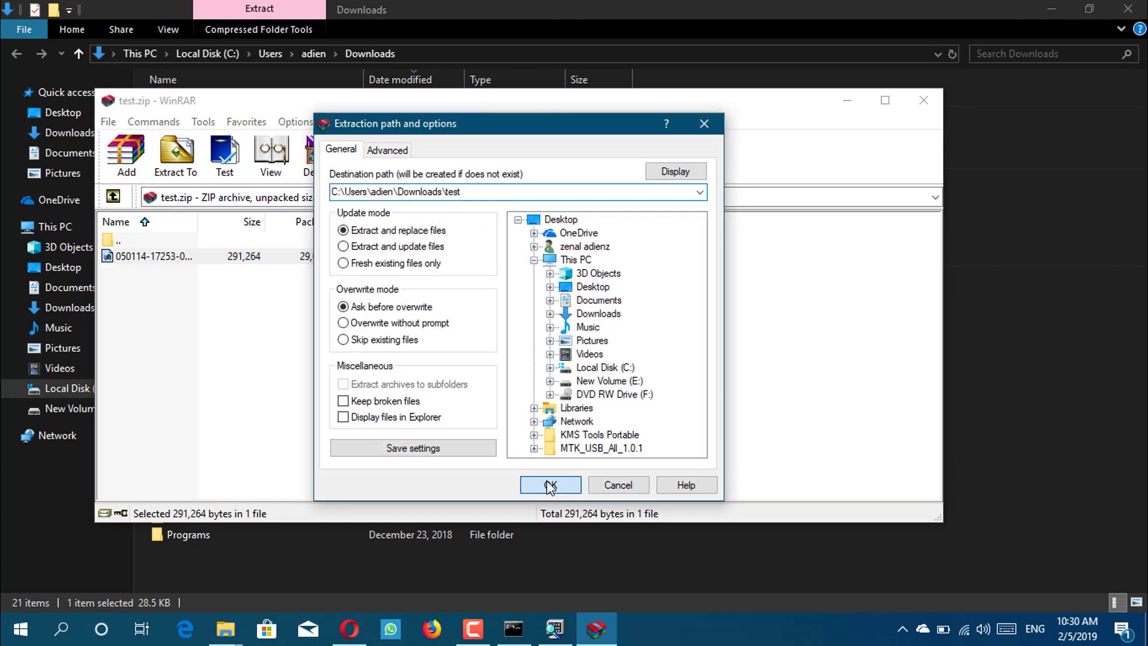
pyautogui.click(920, 99)
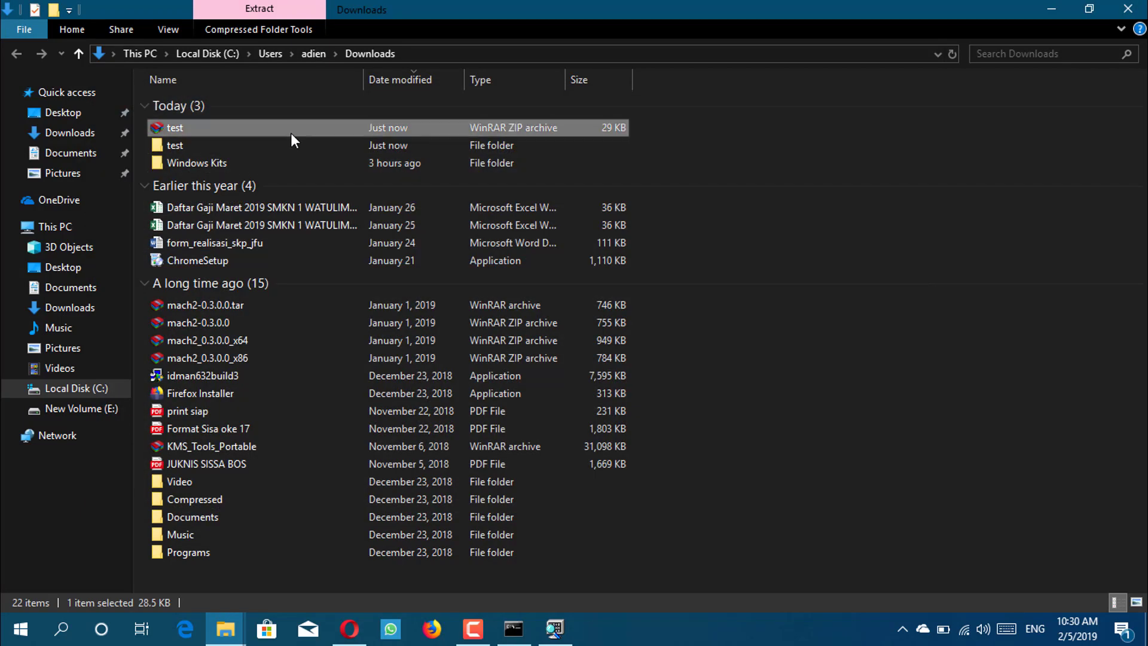
pyautogui.doubleClick(209, 142)
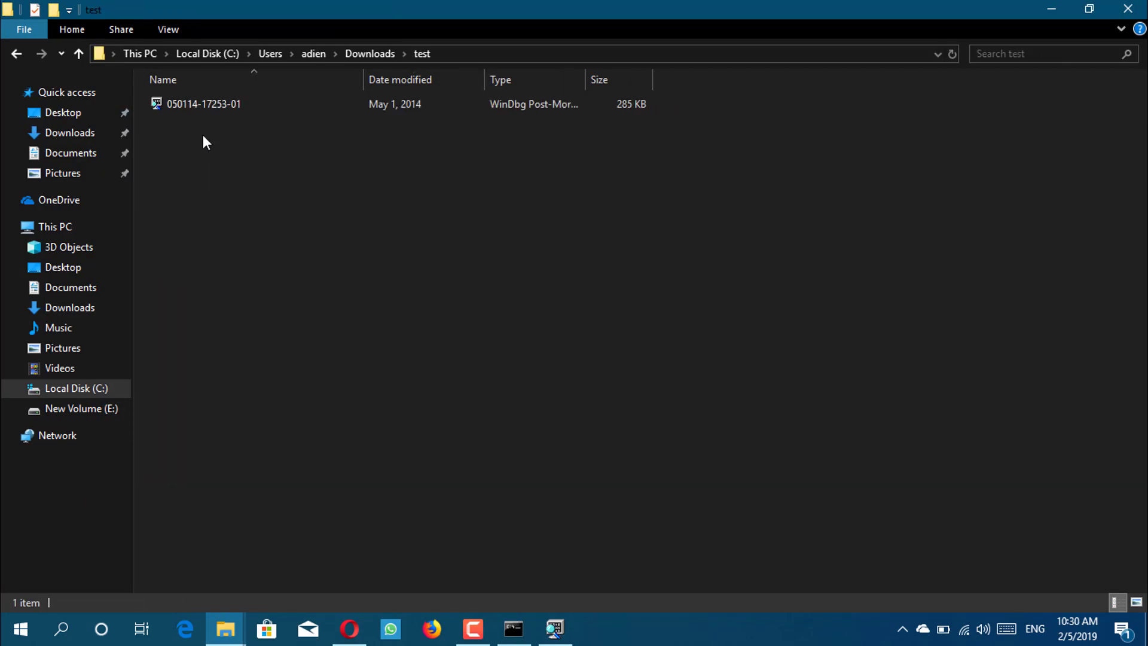
pyautogui.doubleClick(198, 109)
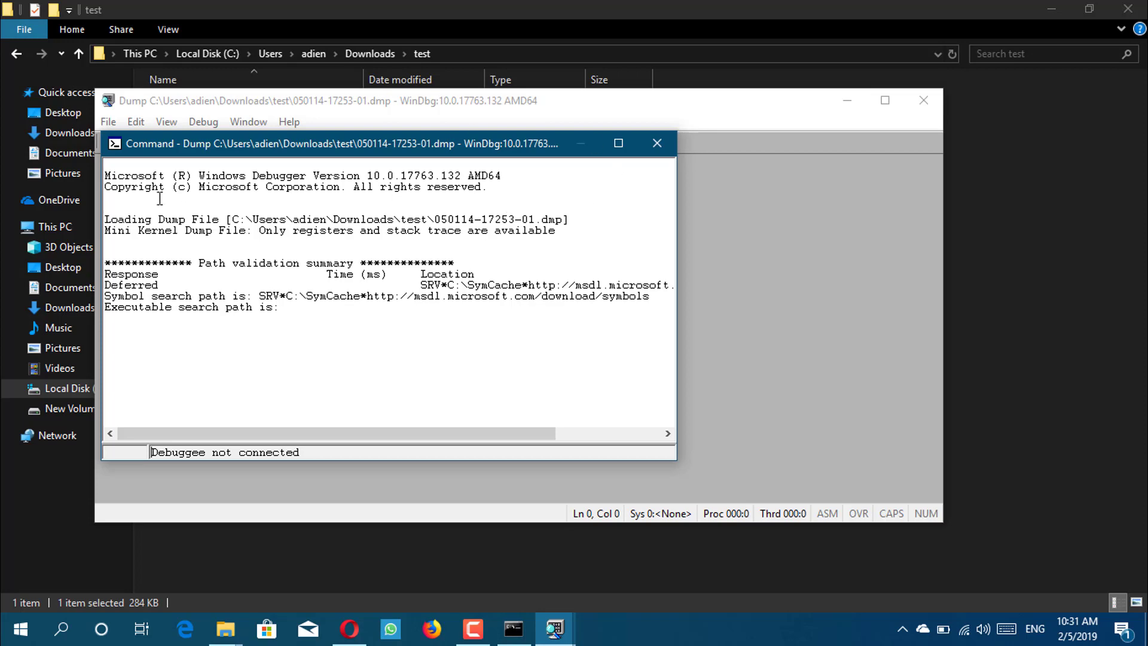
pyautogui.click(106, 122)
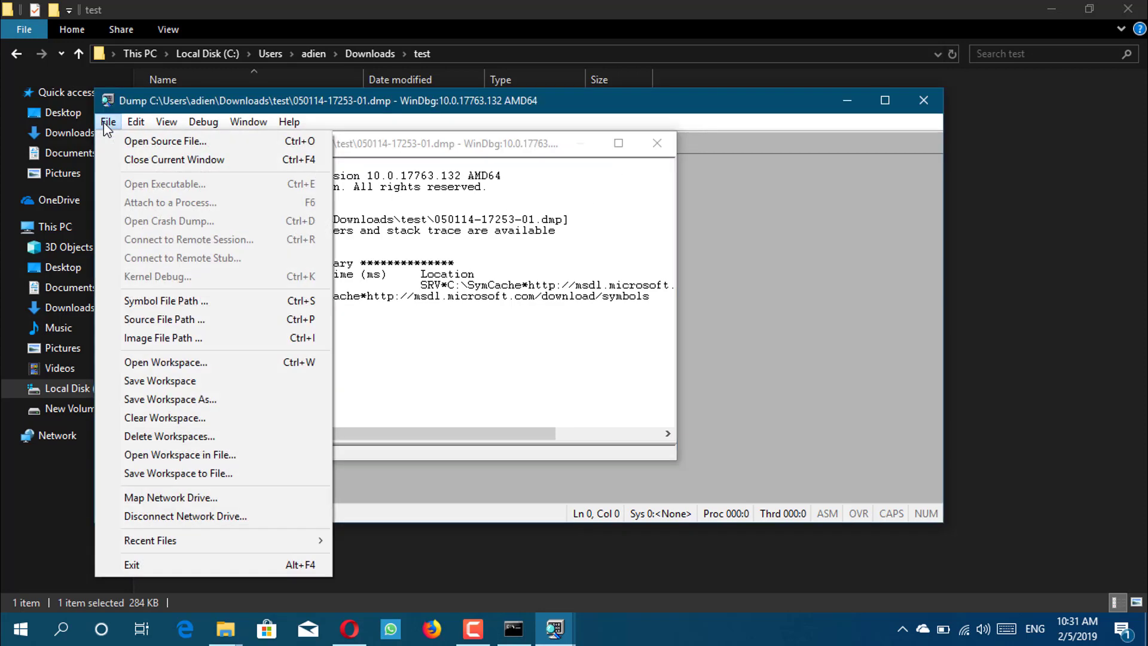
pyautogui.click(145, 560)
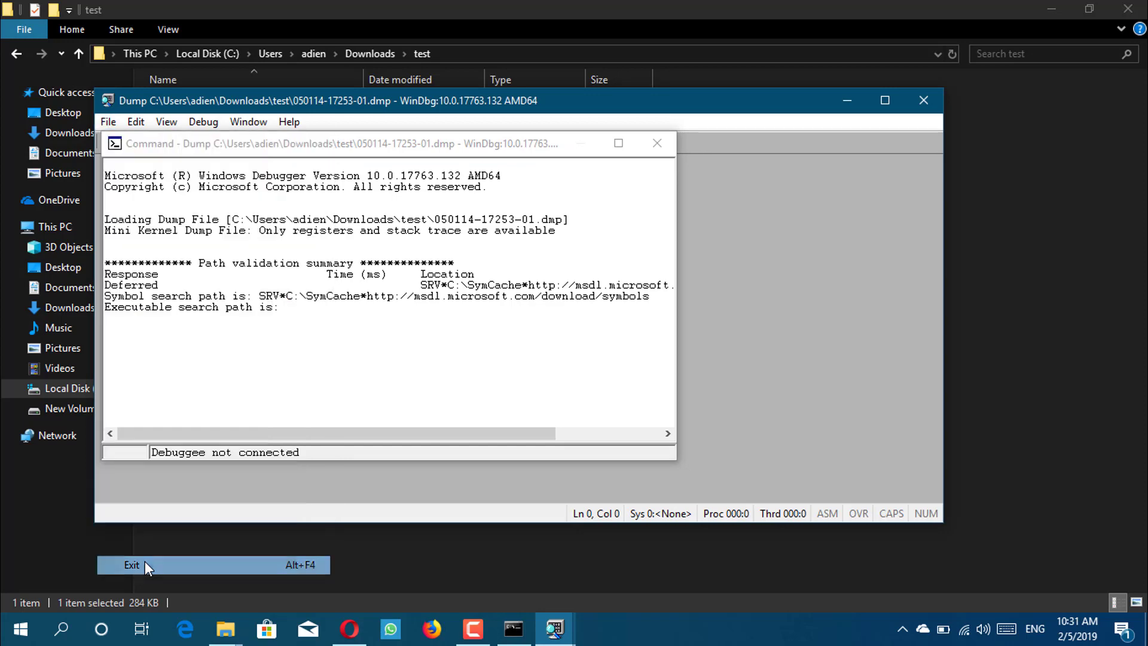